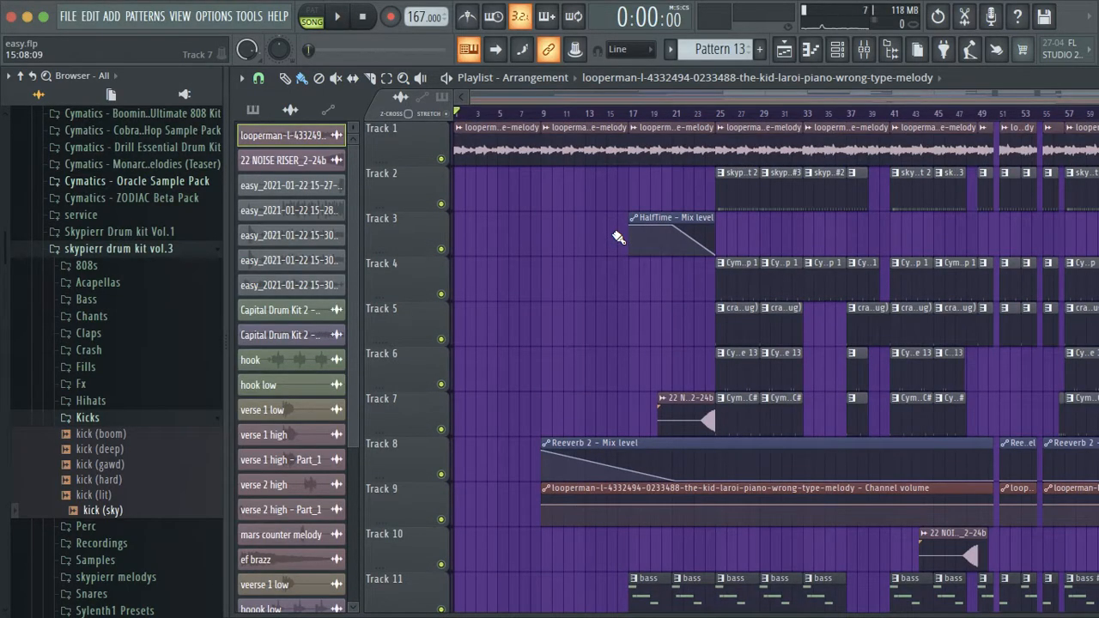
Step: Look over the whole playlist arrangement from intro to end, and return the playhead to the start of the song
scroll(619, 238, "down", 10)
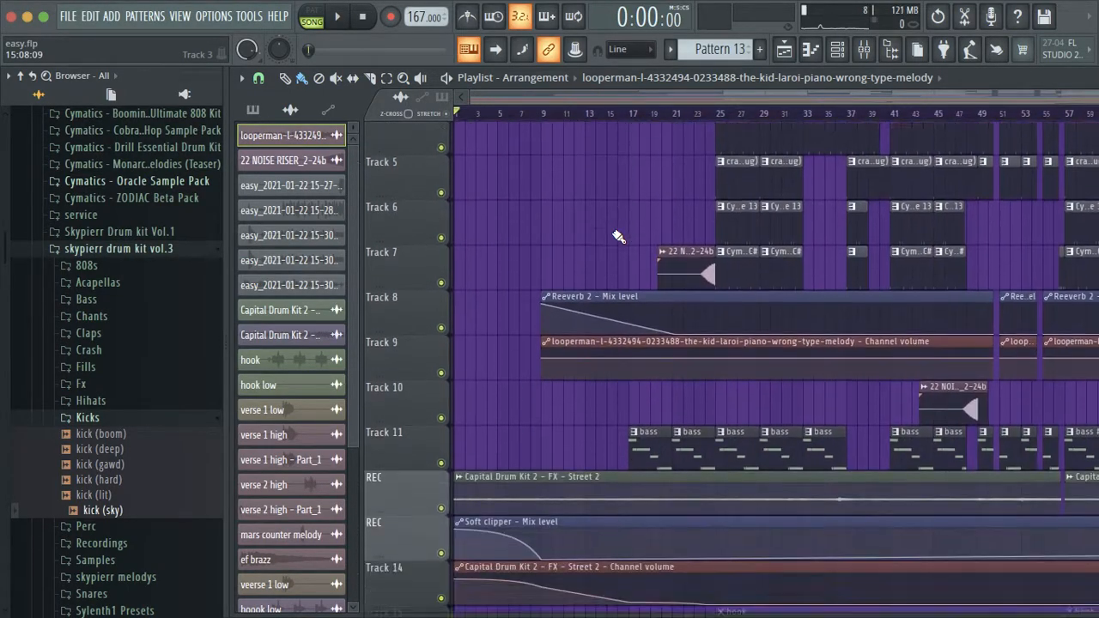
scroll(619, 238, "up", 10)
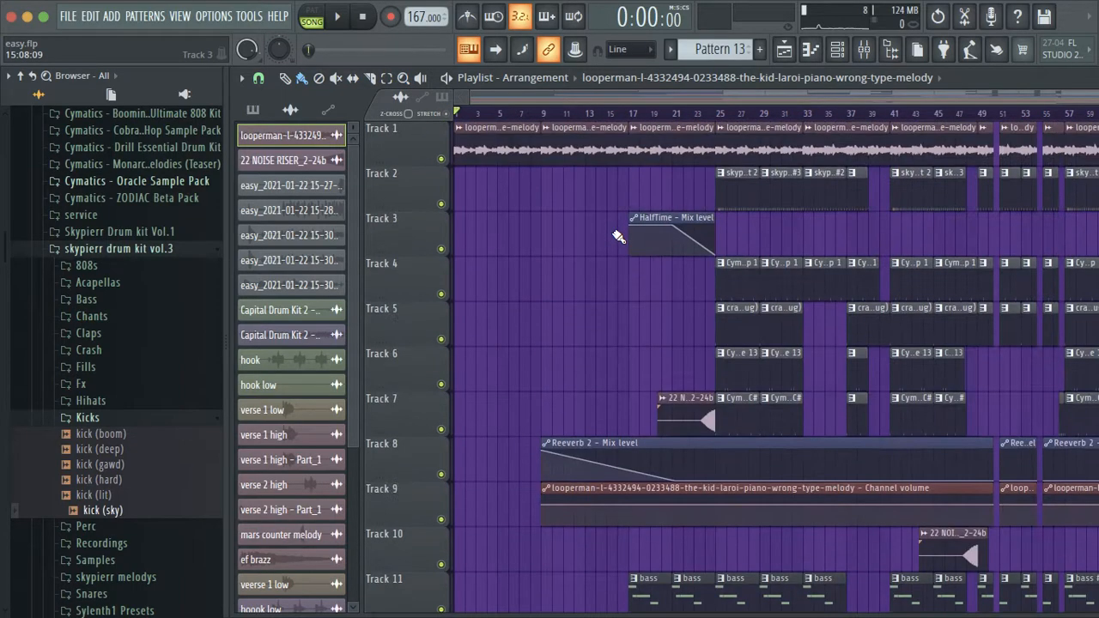
scroll(800, 170, "right", 5)
scroll(800, 170, "left", 5)
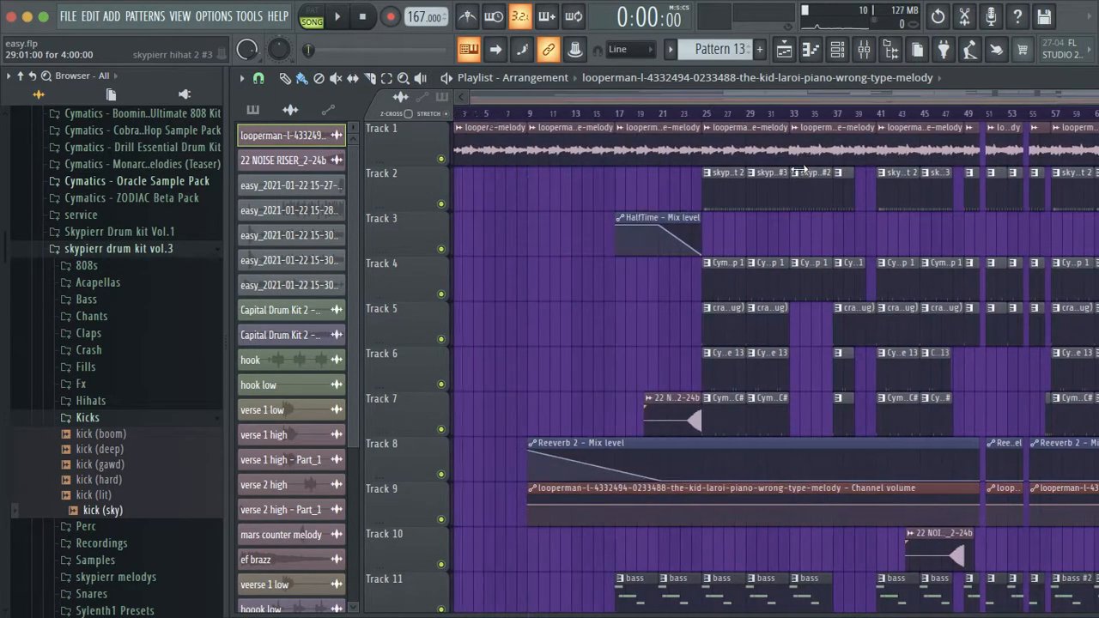
scroll(969, 123, "right", 5)
left_click(969, 120)
left_click(1001, 121)
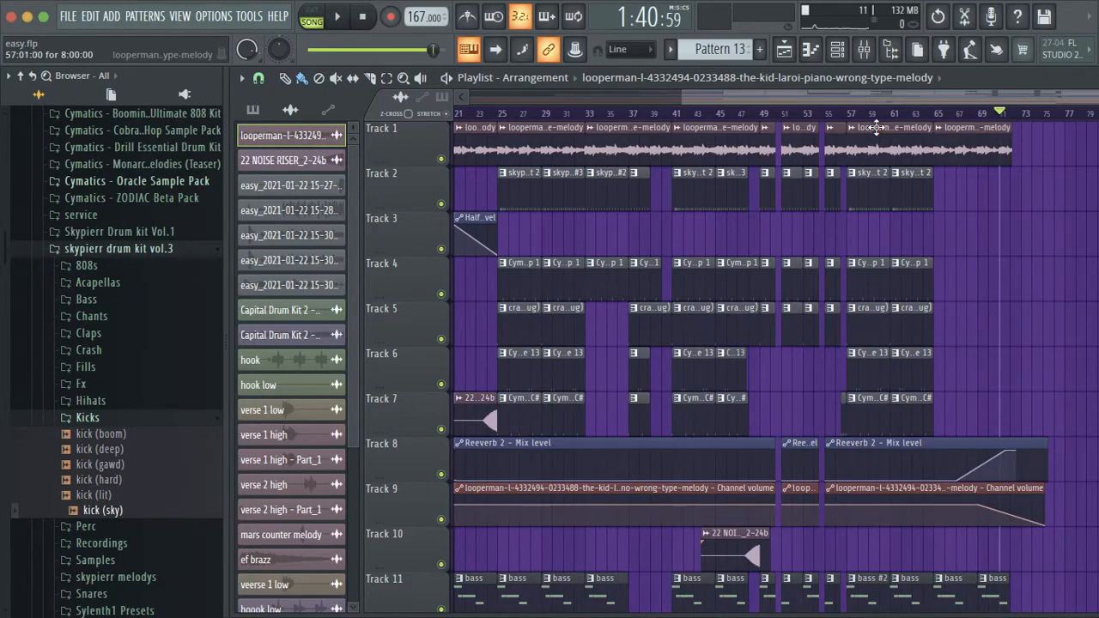
scroll(706, 212, "left", 5)
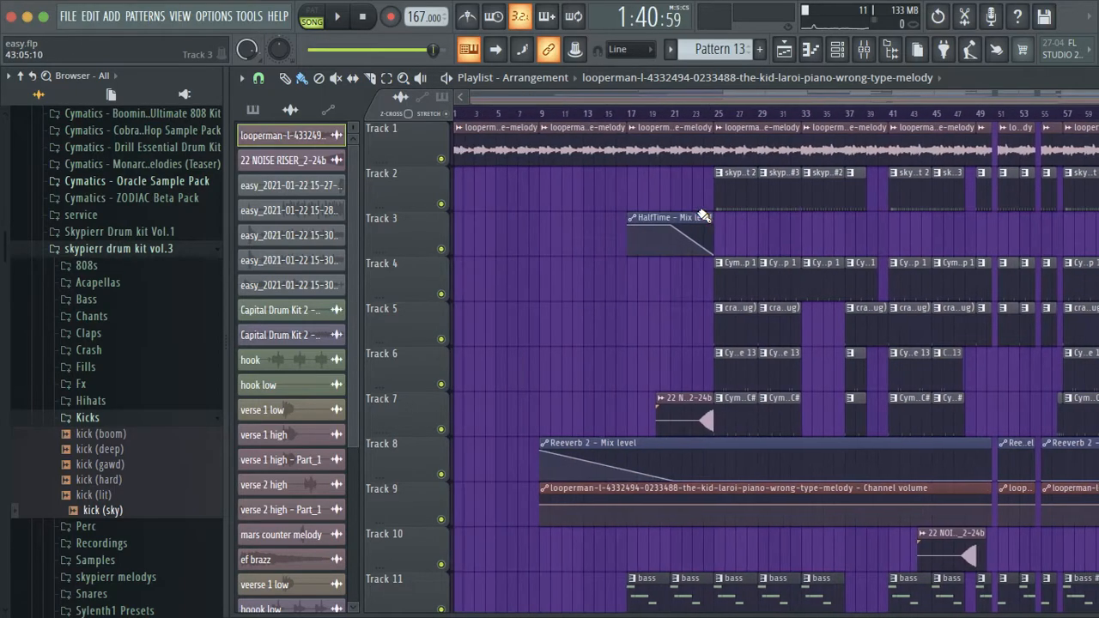
left_click_drag(502, 117, 448, 120)
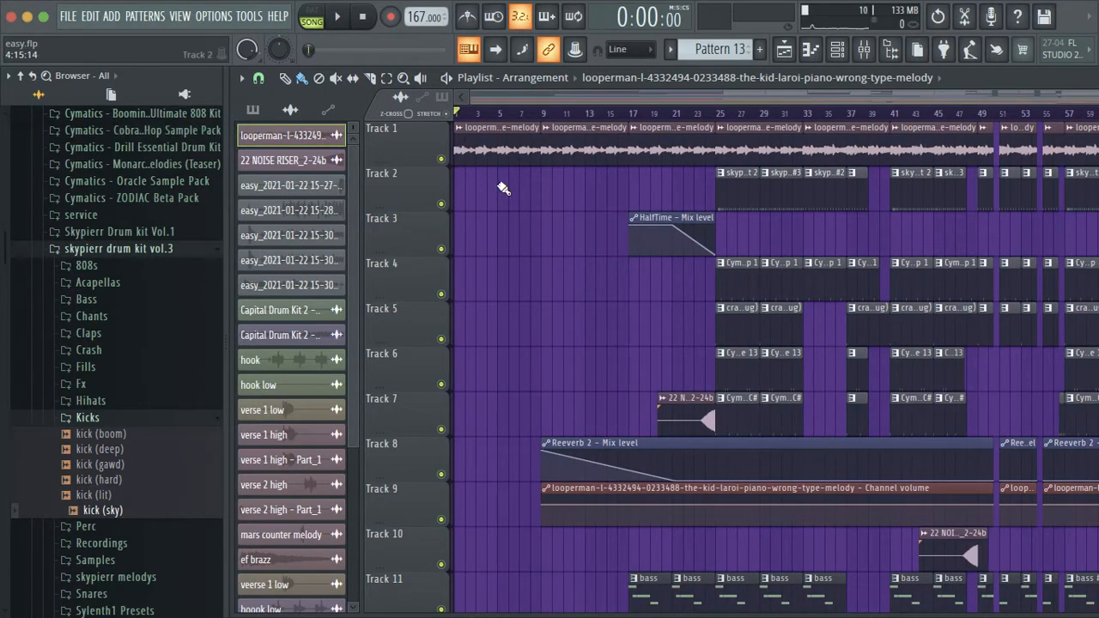
Step: Inspect the sample settings of the looperman piano melody clip on Track 1 and close them
scroll(495, 201, "up", 5)
scroll(495, 201, "down", 5)
scroll(496, 201, "down", 1)
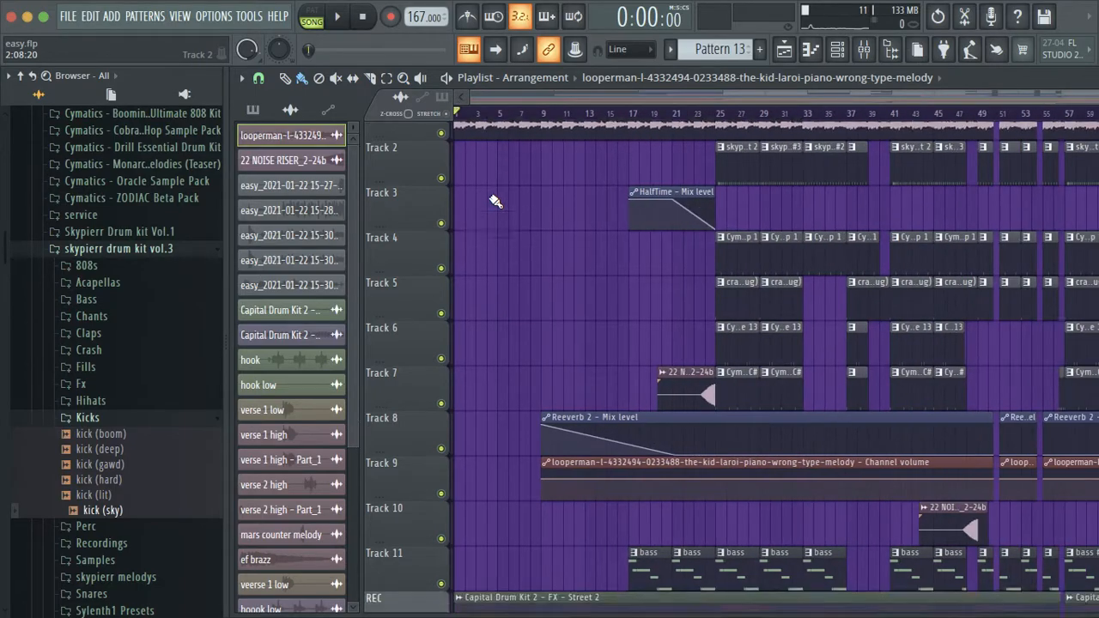
scroll(496, 201, "down", 3)
scroll(496, 201, "up", 4)
scroll(502, 152, "up", 3)
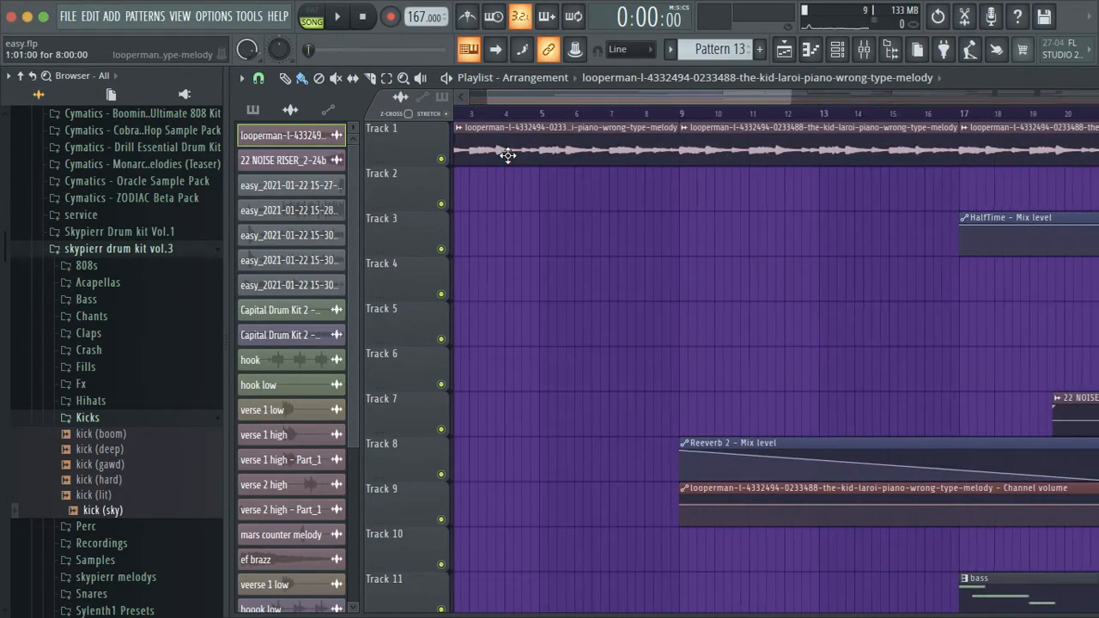
scroll(503, 152, "down", 3)
double_click(533, 134)
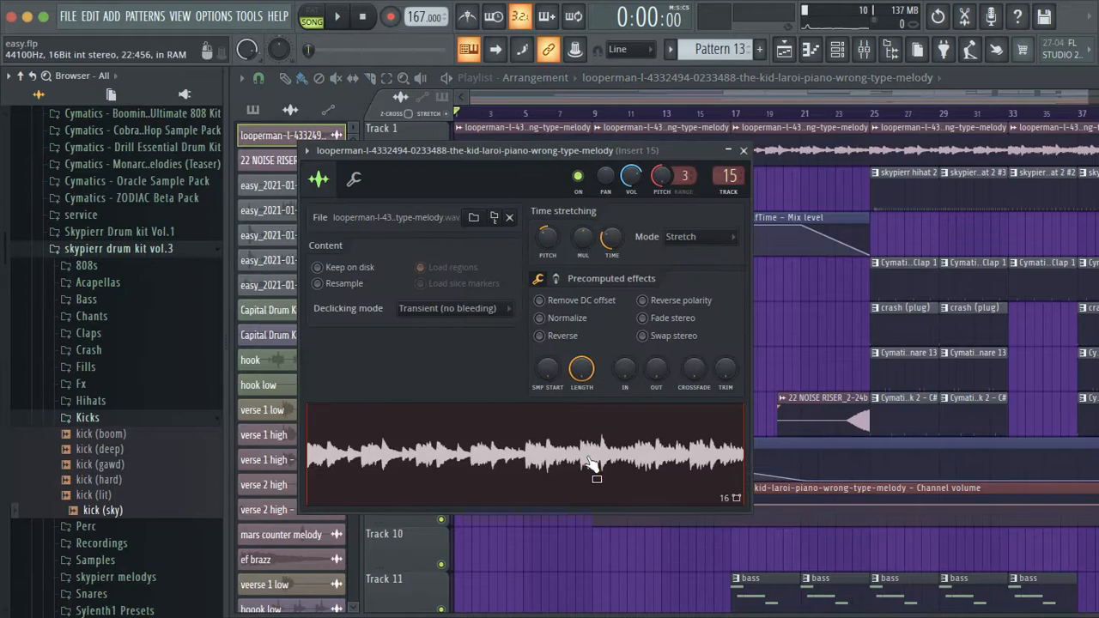
left_click(743, 152)
Step: Examine the notes of the skypierr hihat 2 pattern at bar 25 on Track 2 in the piano roll, and close it
scroll(588, 192, "down", 2)
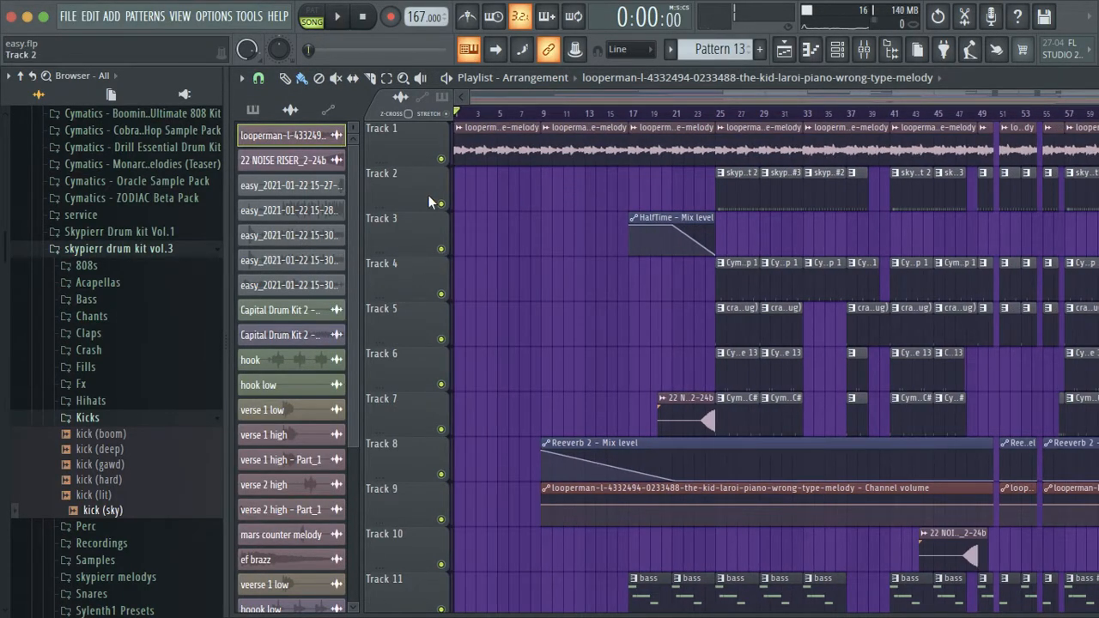
scroll(508, 170, "up", 3)
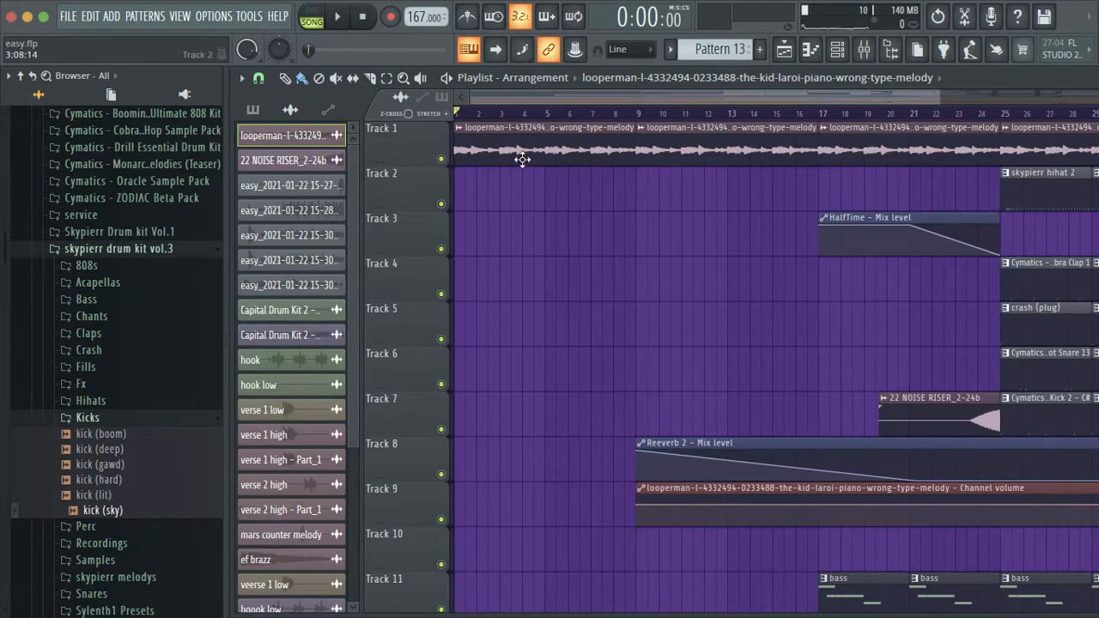
scroll(515, 162, "down", 3)
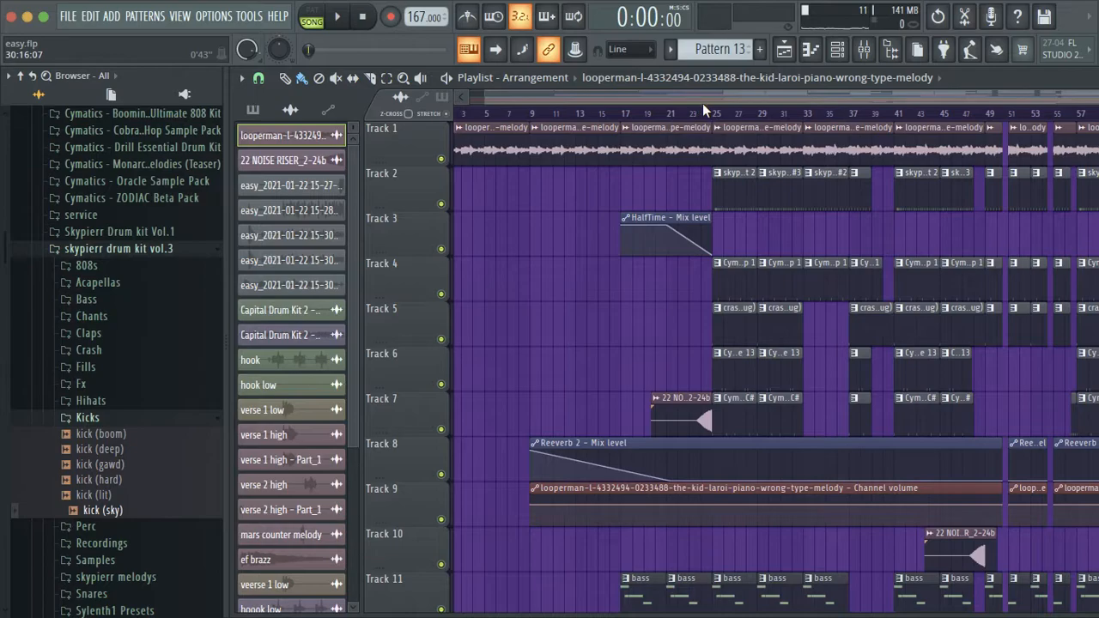
scroll(712, 232, "down", 3)
scroll(708, 230, "right", 1)
scroll(709, 229, "up", 3)
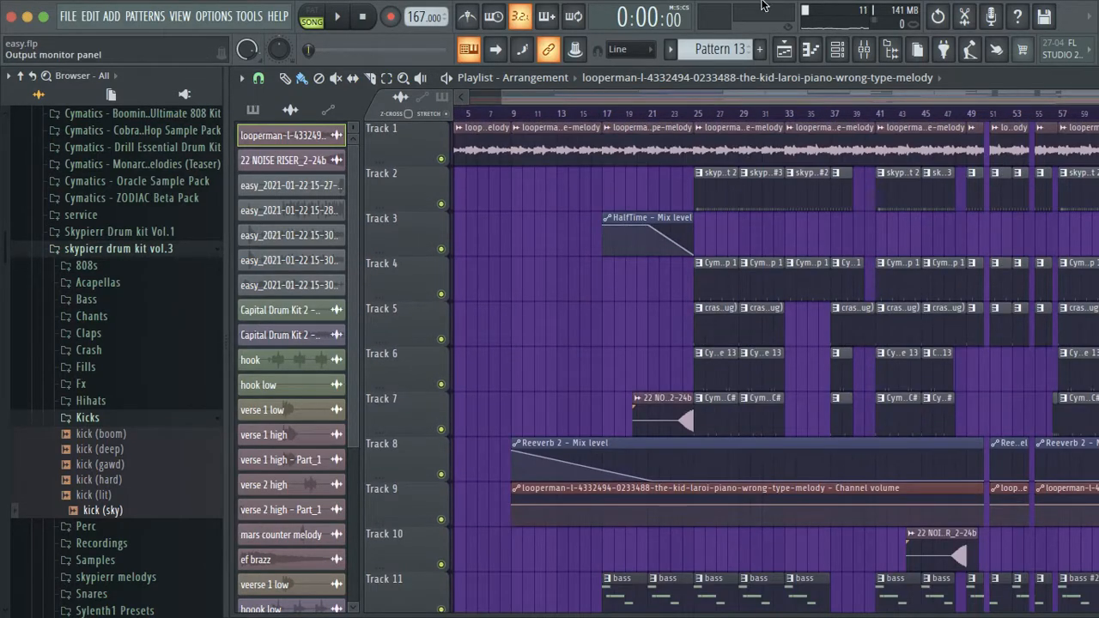
scroll(714, 262, "up", 3)
double_click(703, 201)
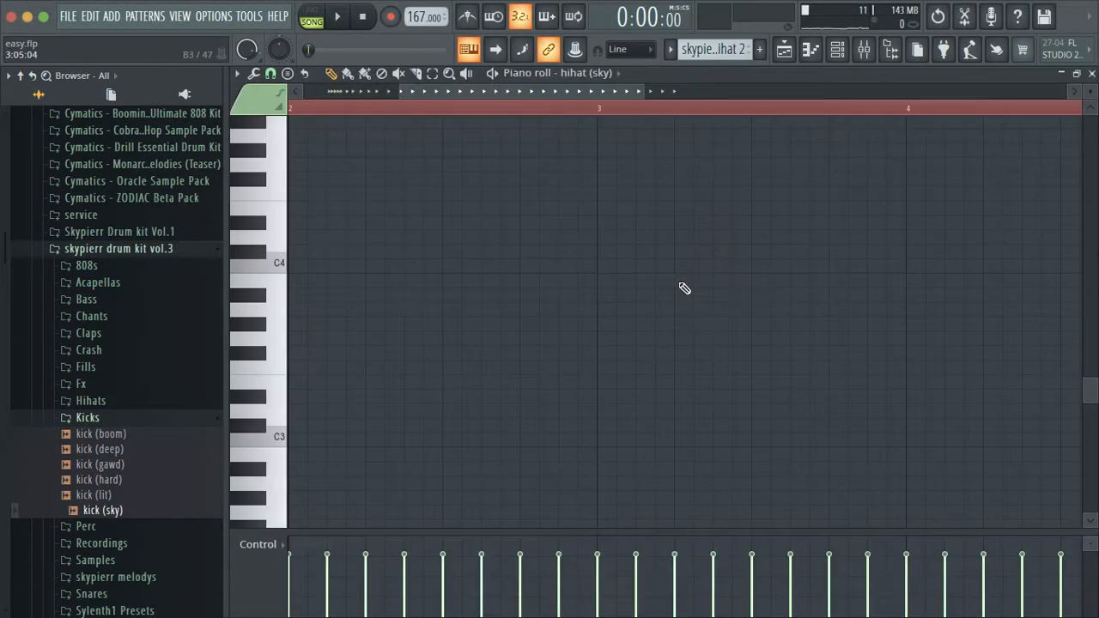
scroll(603, 383, "up", 5)
scroll(601, 382, "down", 4)
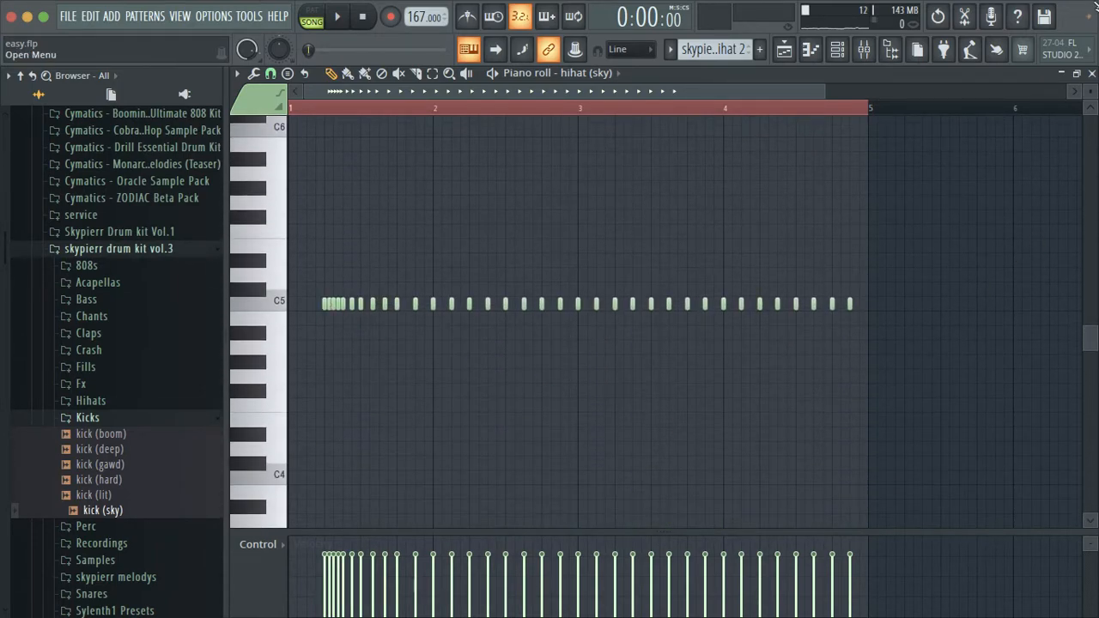
left_click(1090, 73)
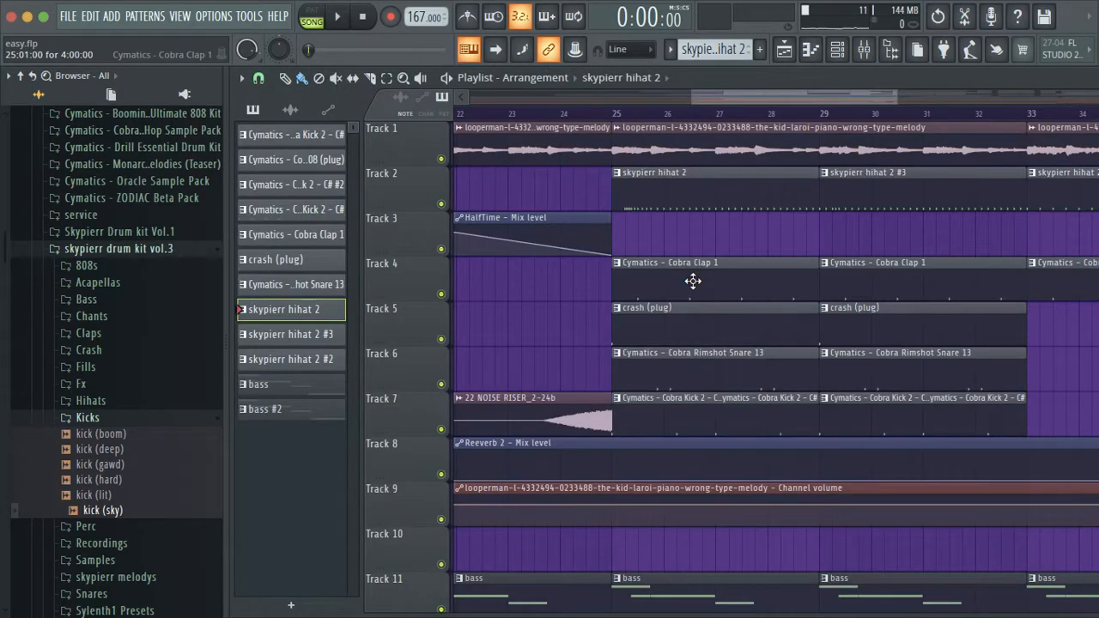
Step: Look over the clap, crash, snare, kick and bass patterns and the automation and effect clips below them in the playlist
scroll(693, 281, "down", 2)
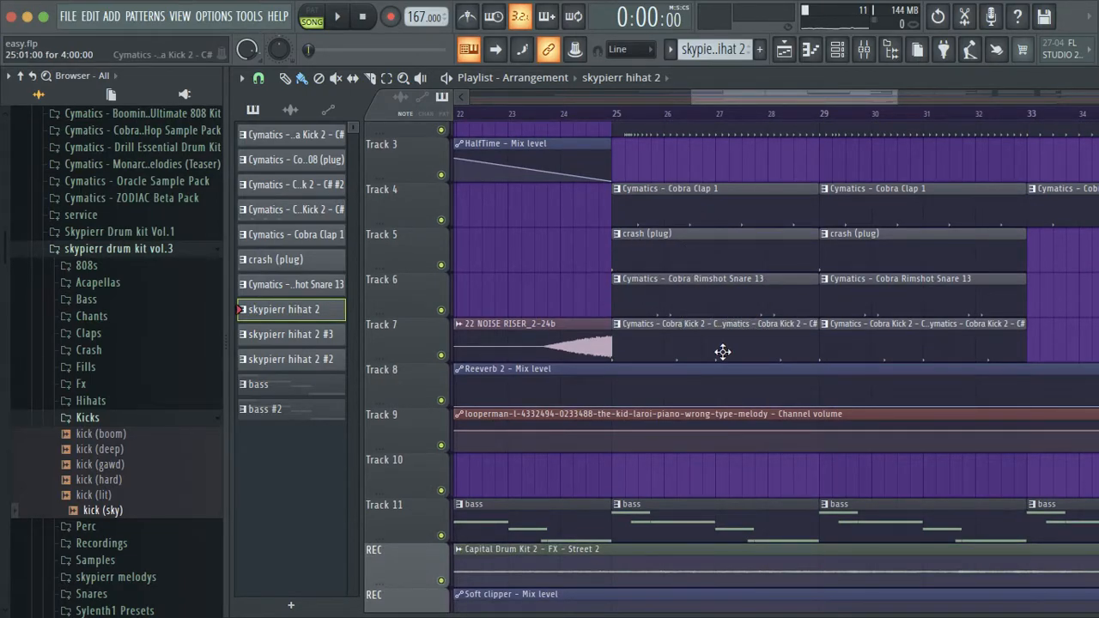
scroll(722, 352, "down", 3)
scroll(722, 352, "down", 4)
scroll(724, 353, "up", 4)
scroll(727, 355, "left", 3)
scroll(728, 356, "down", 3)
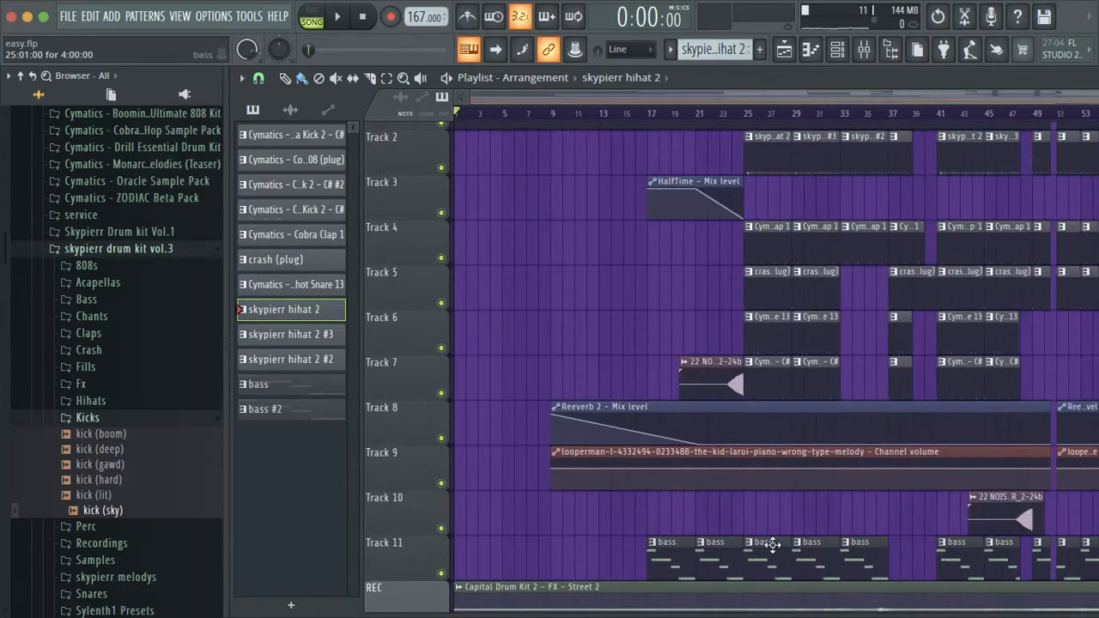
scroll(770, 544, "up", 4)
scroll(768, 544, "down", 3)
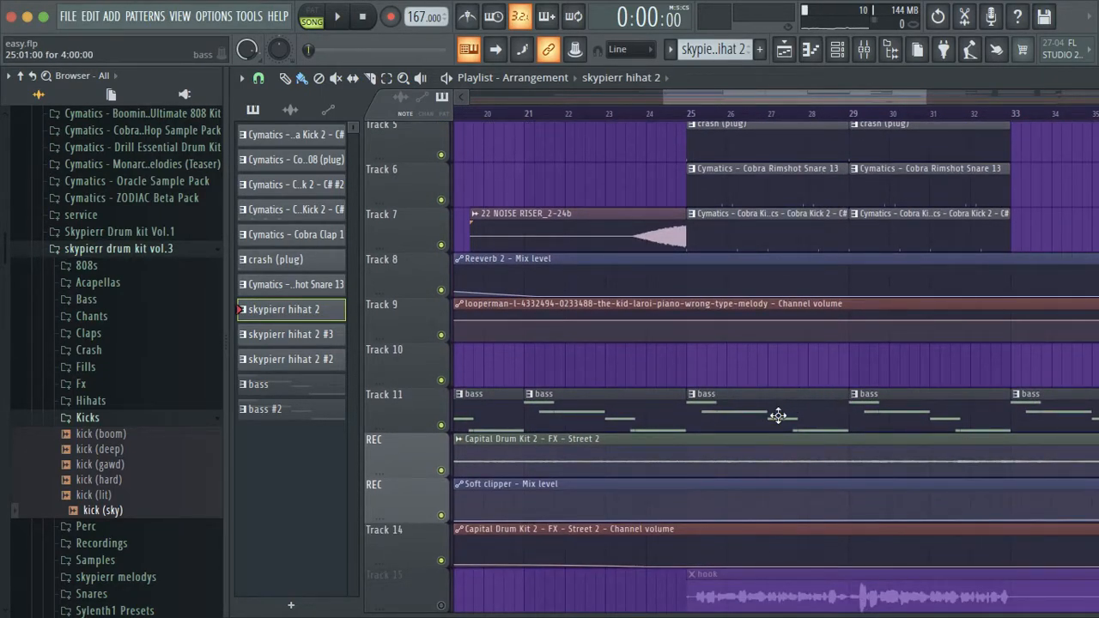
scroll(777, 416, "down", 4)
scroll(777, 418, "up", 4)
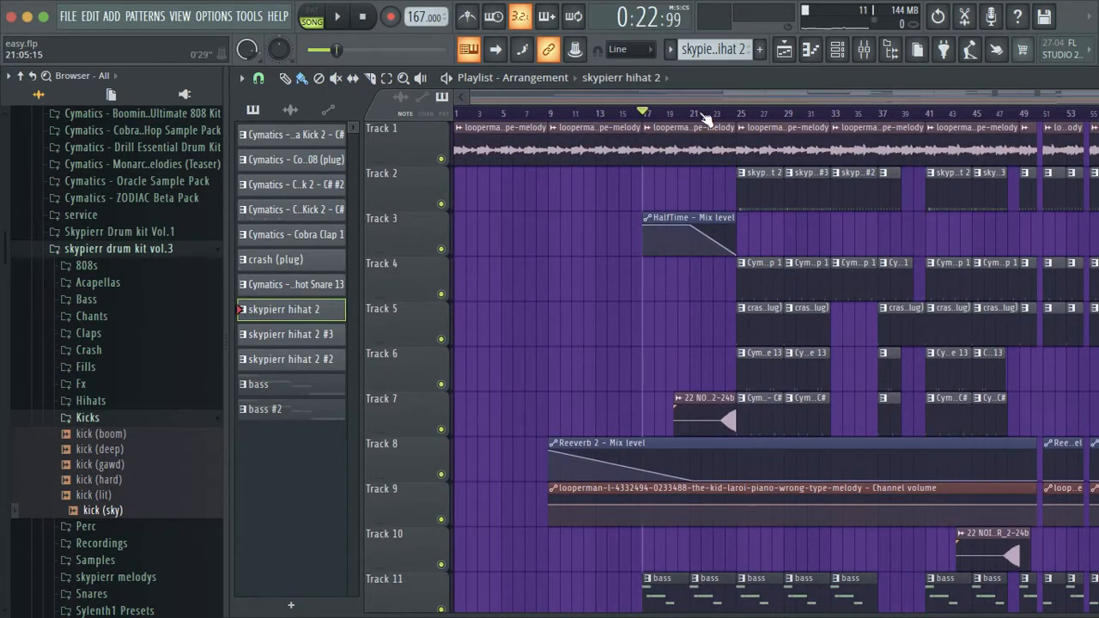
Step: Play the song from bar 17 through the HalfTime transition into the drum section, and stop playback
key("space")
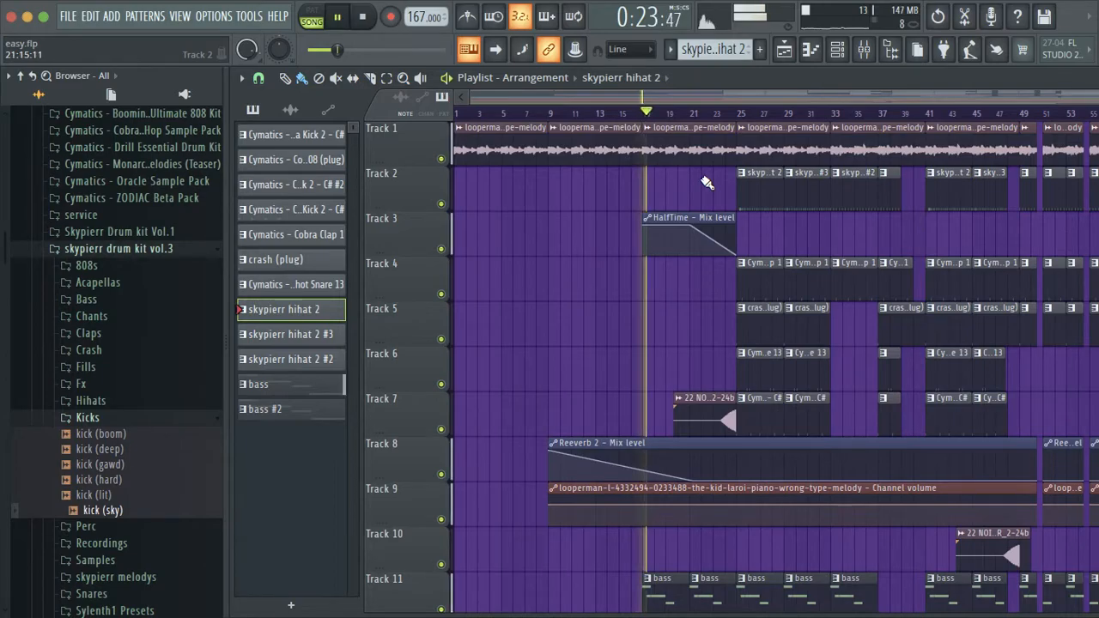
scroll(698, 256, "down", 1)
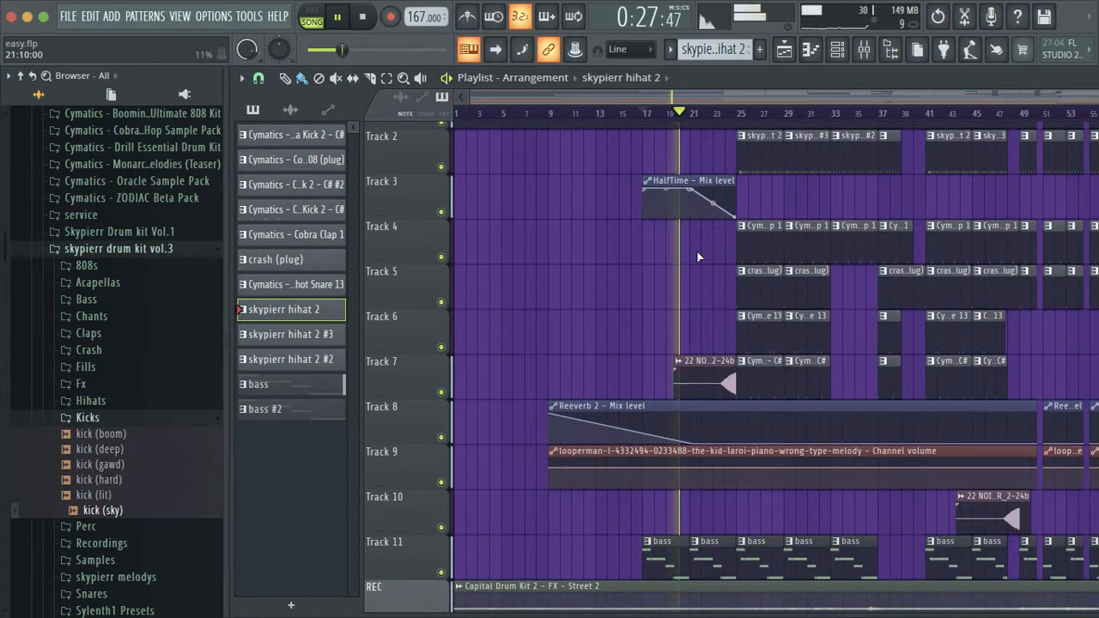
scroll(698, 257, "up", 3)
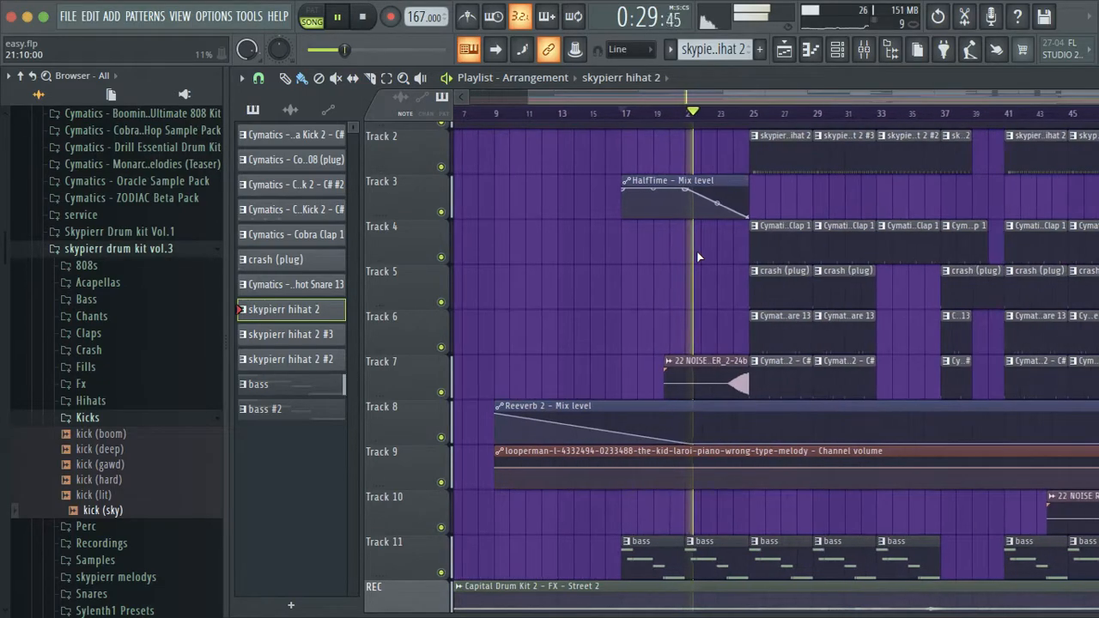
scroll(699, 257, "up", 1)
scroll(698, 257, "right", 2)
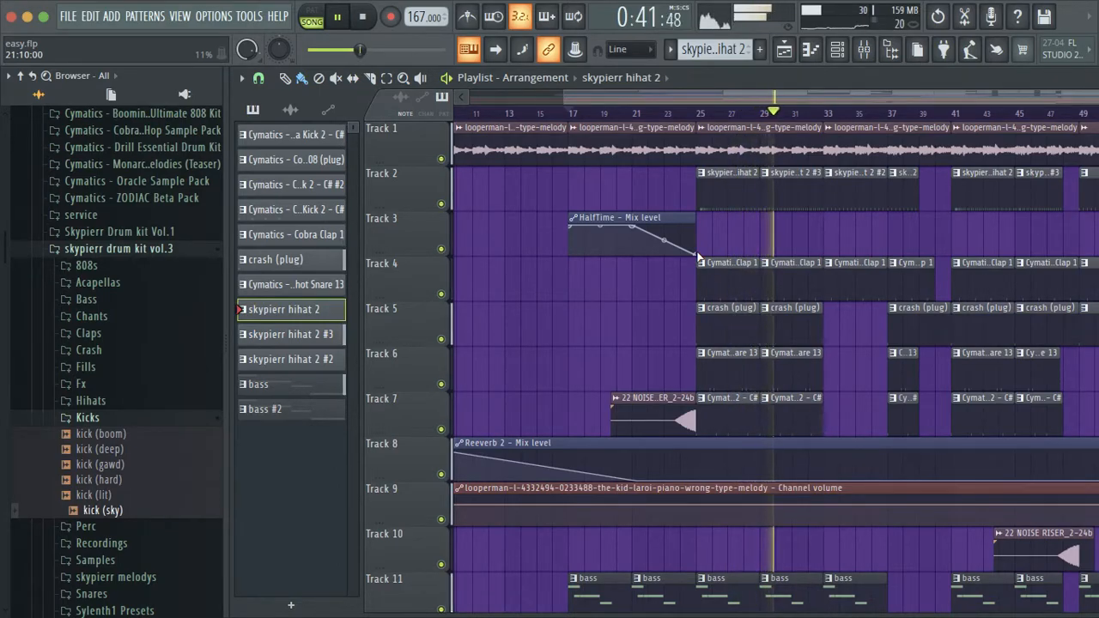
scroll(698, 256, "down", 1)
scroll(698, 256, "down", 1)
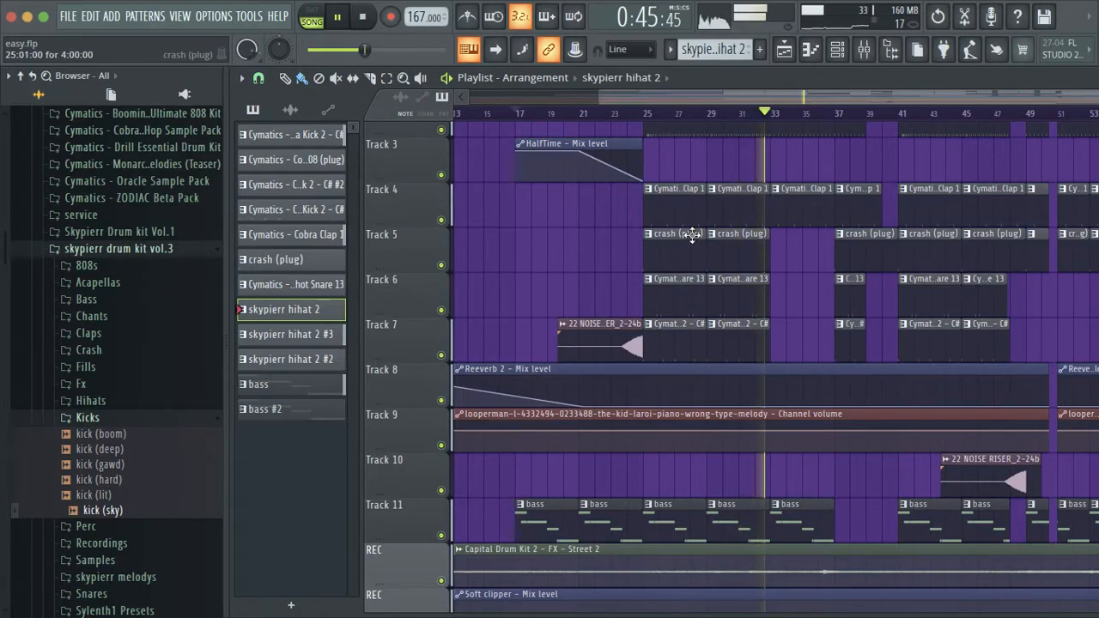
key("space")
Step: Unmute the vocal and counter melody tracks, Track 15 through Track 21, in the playlist
scroll(692, 235, "down", 12)
scroll(692, 235, "down", 2)
scroll(692, 236, "up", 4)
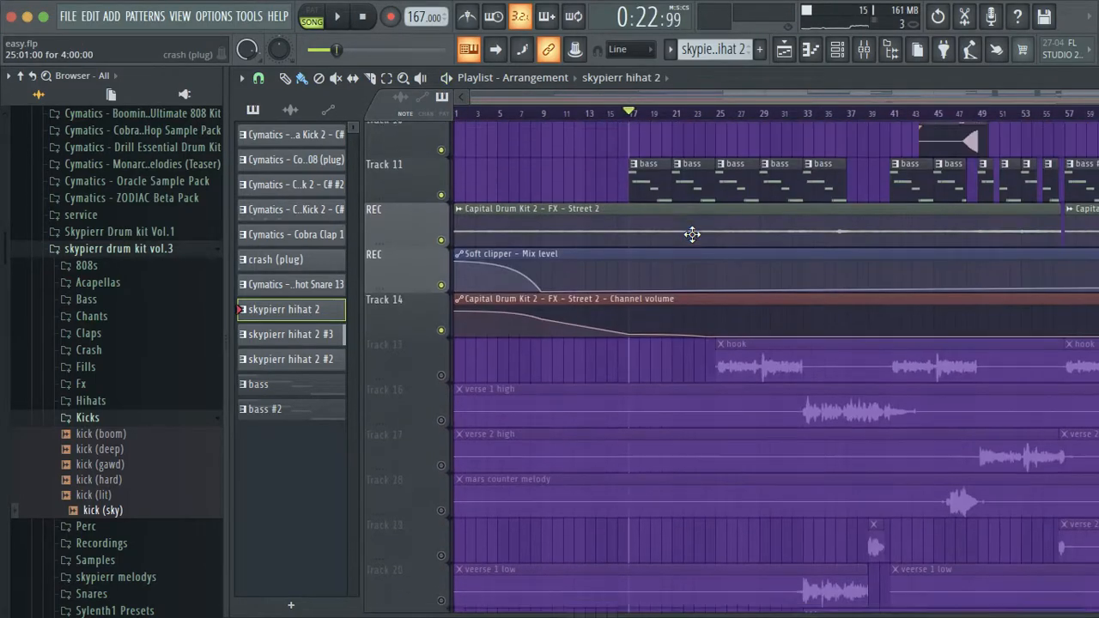
left_click(441, 382)
left_click(442, 428)
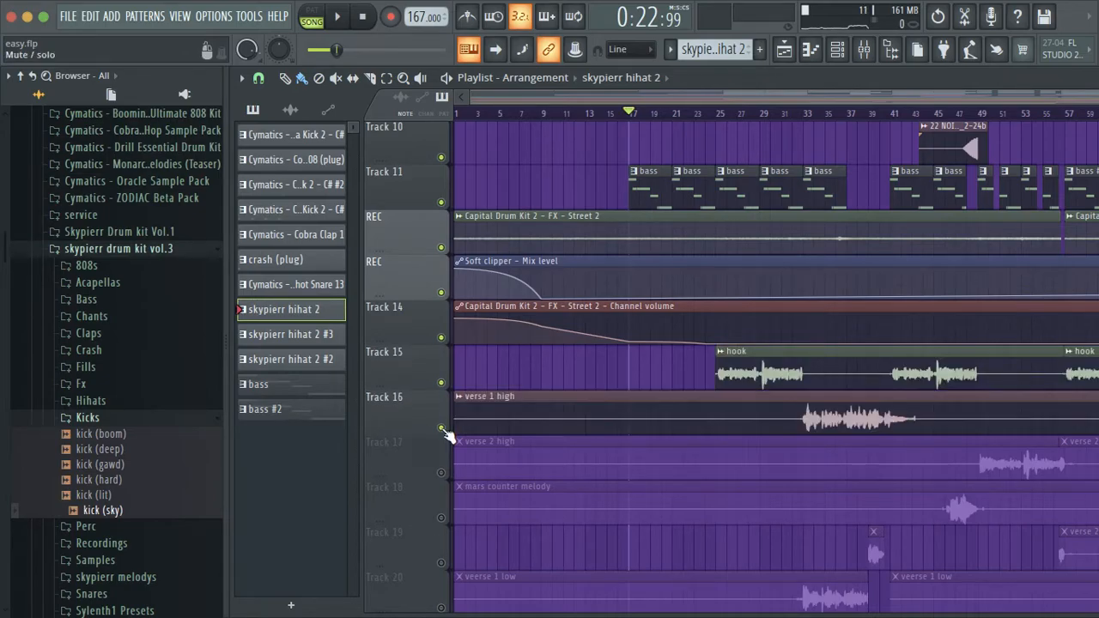
left_click(442, 473)
left_click(442, 518)
scroll(445, 515, "down", 5)
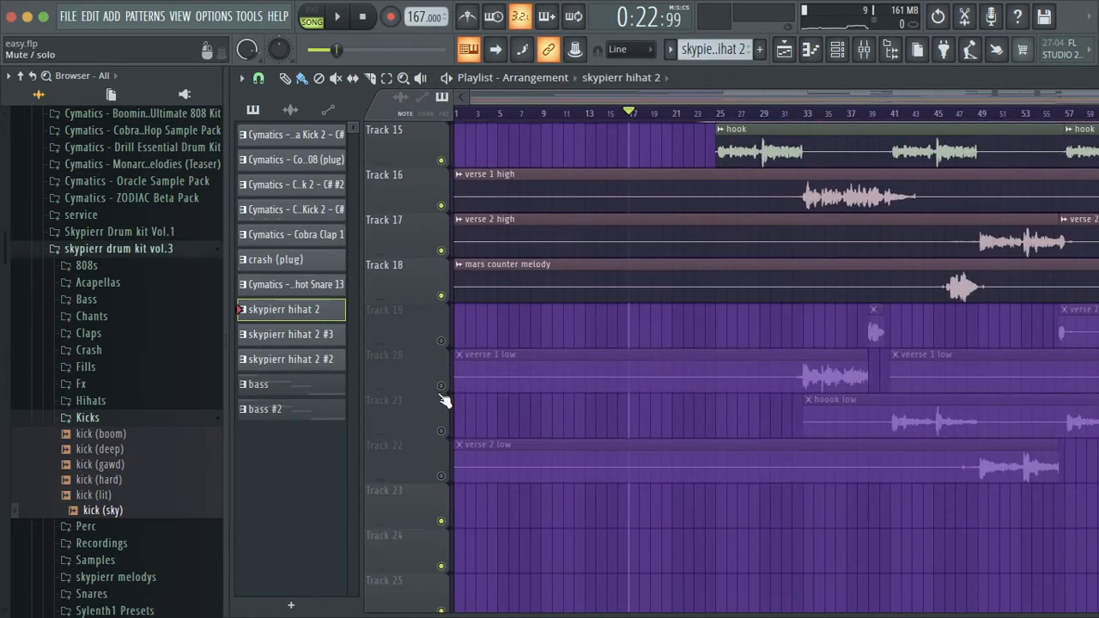
left_click(441, 341)
left_click(441, 385)
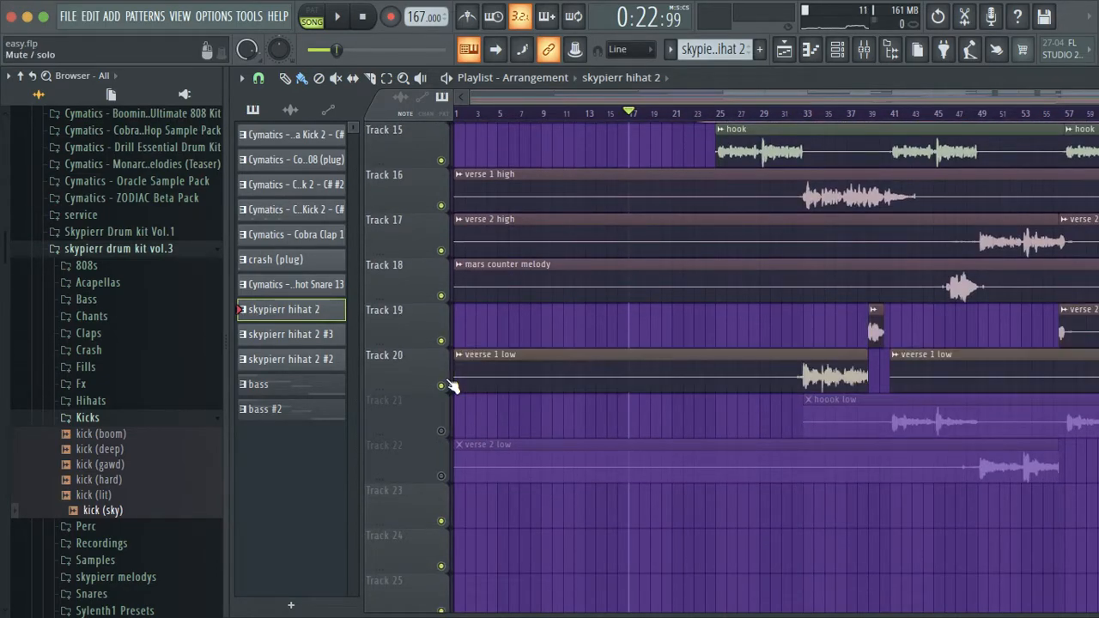
left_click(442, 430)
Step: Play the song from bar 25 with the vocals on, following the hook and verse 1 clips into the second hook, and stop playback
scroll(679, 441, "up", 7)
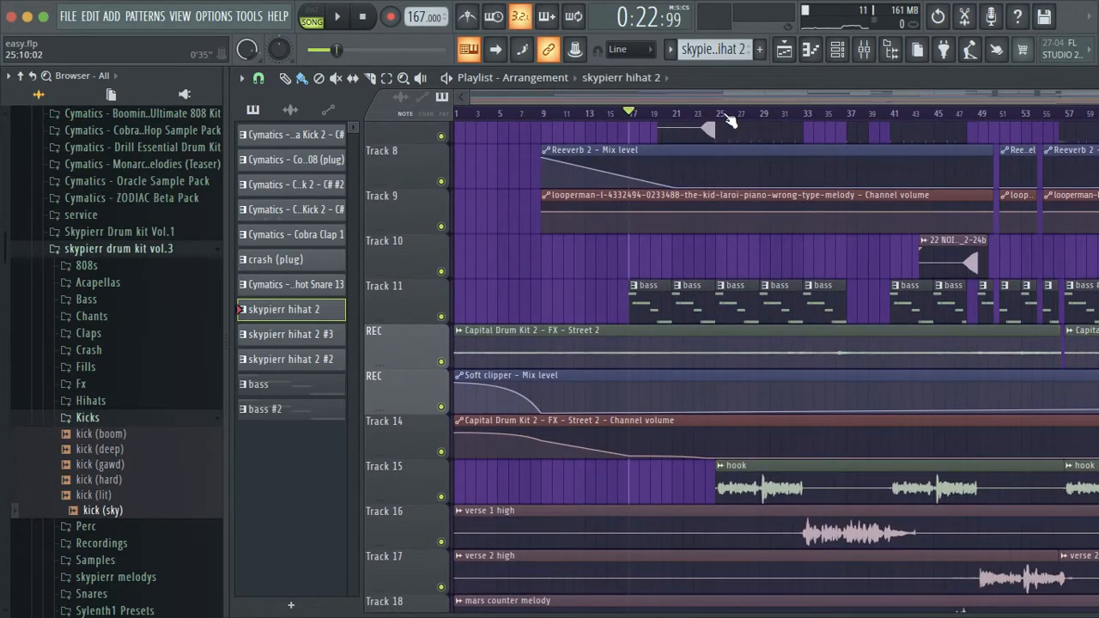
key("space")
scroll(746, 339, "up", 2)
scroll(747, 339, "up", 4)
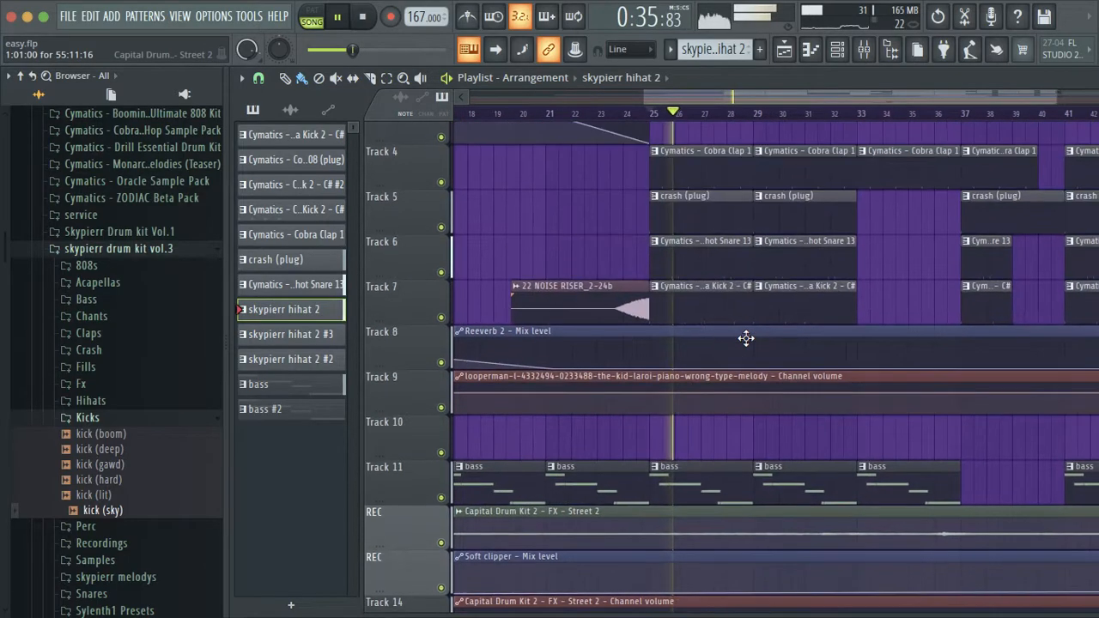
scroll(744, 338, "down", 4)
scroll(744, 338, "down", 2)
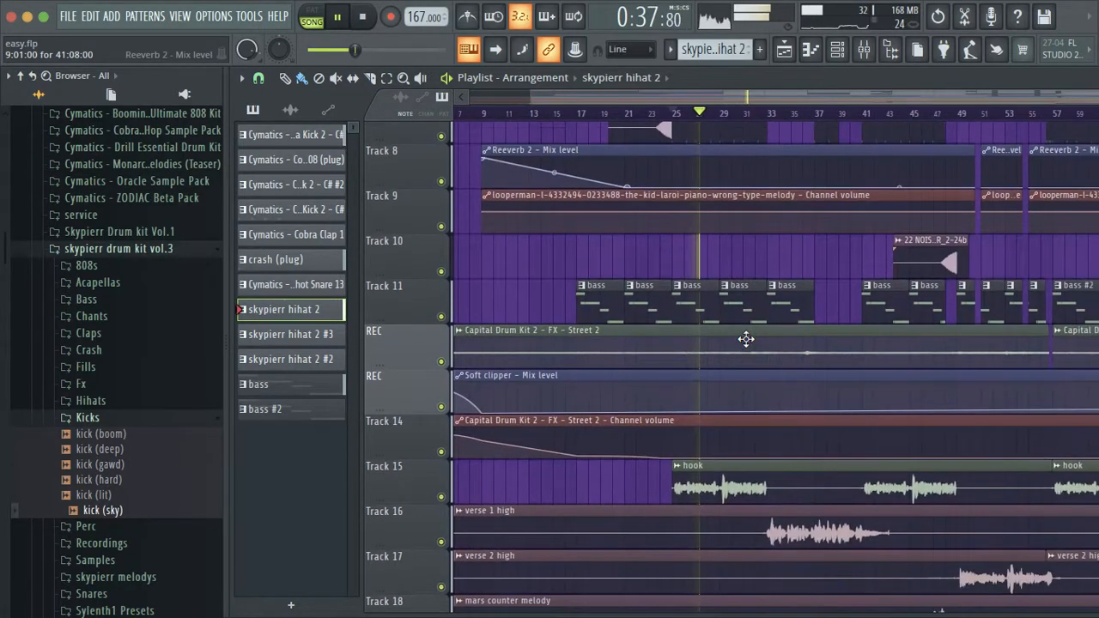
scroll(735, 420, "up", 3)
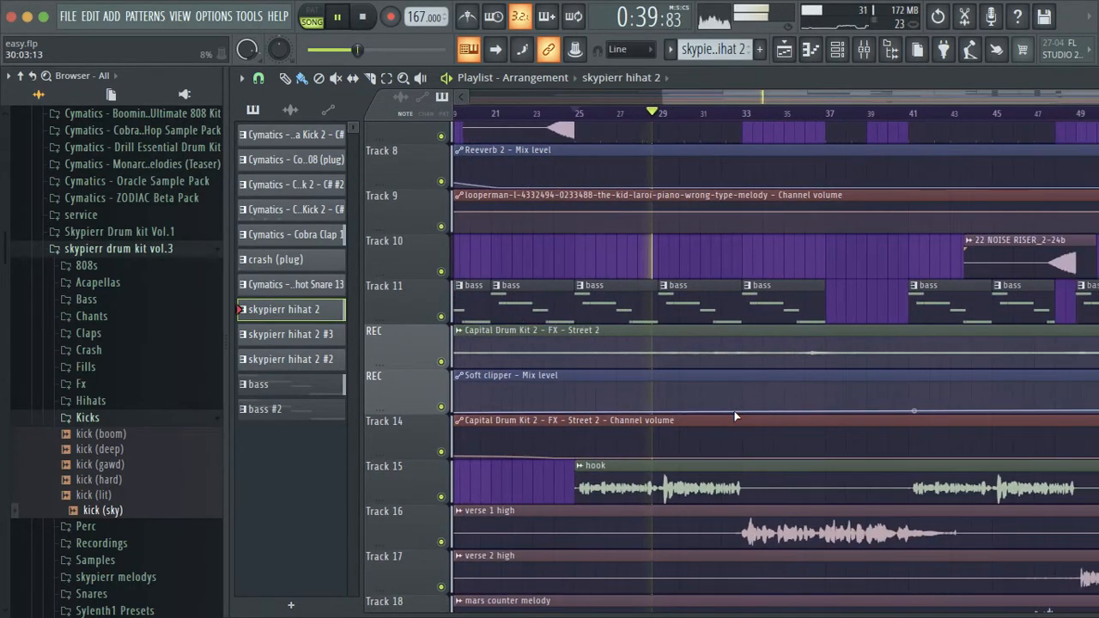
scroll(734, 498, "down", 1)
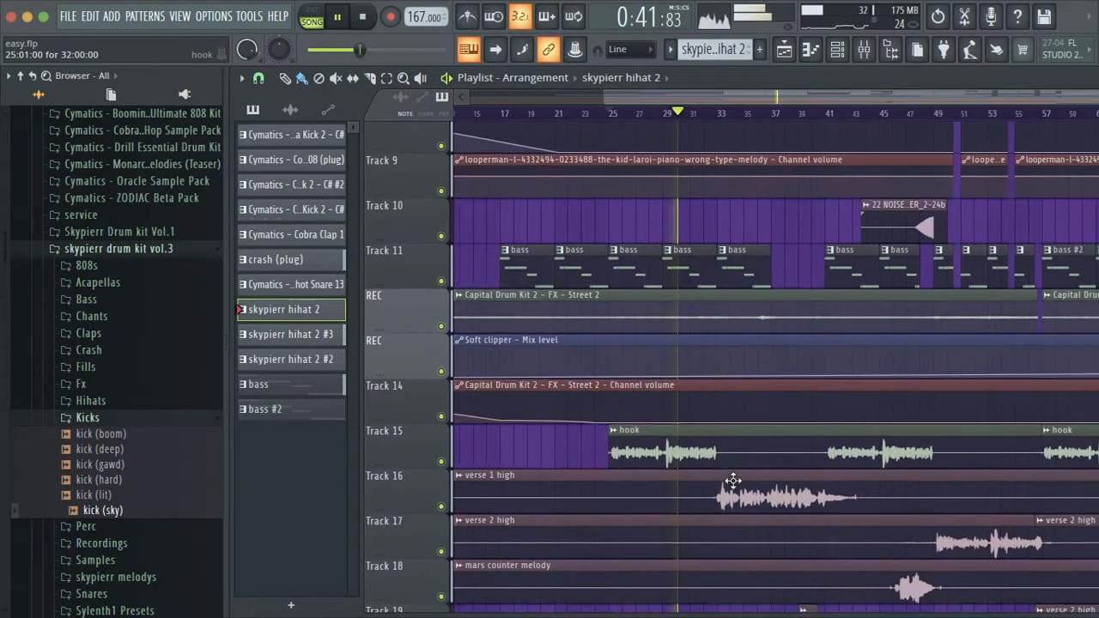
scroll(733, 469, "down", 1)
scroll(733, 469, "down", 4)
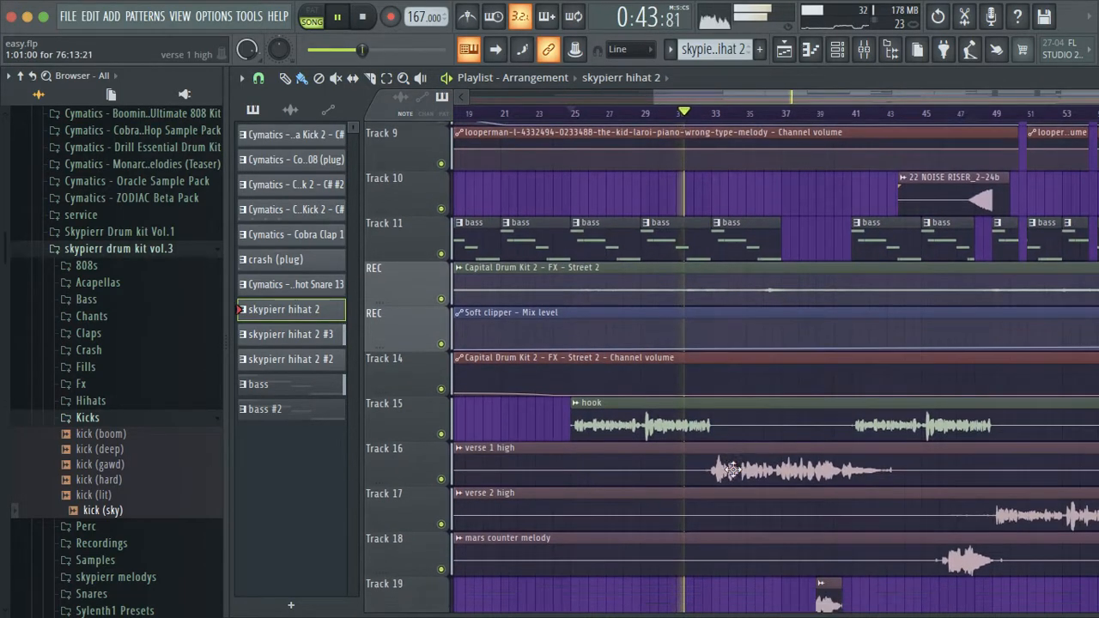
scroll(733, 468, "down", 2)
scroll(732, 467, "up", 2)
scroll(732, 468, "down", 1)
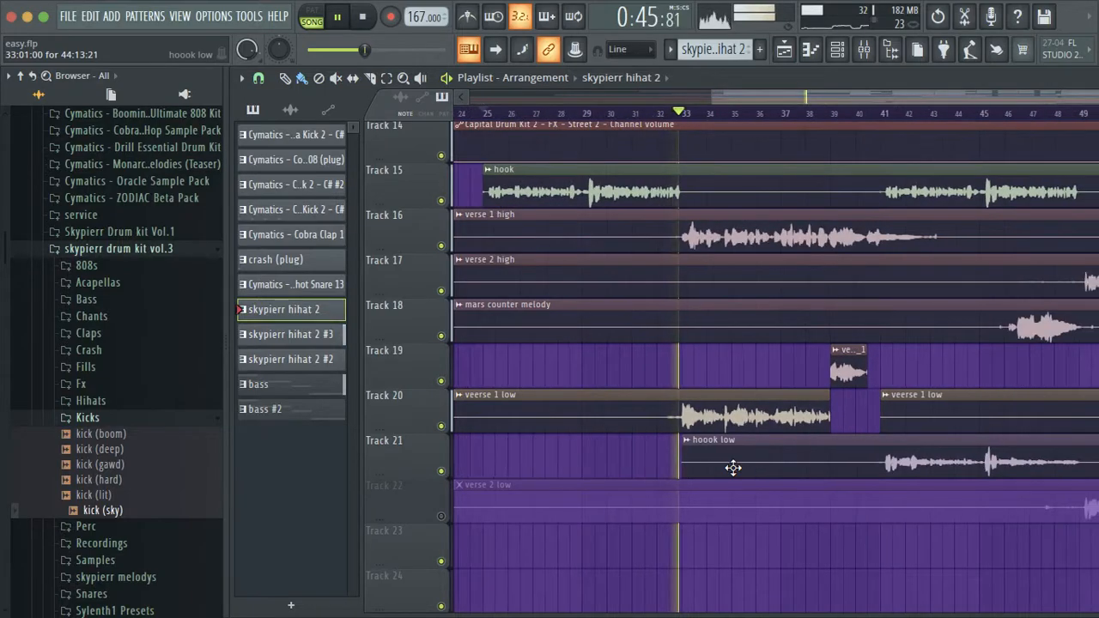
scroll(739, 548, "up", 1)
scroll(740, 548, "up", 2)
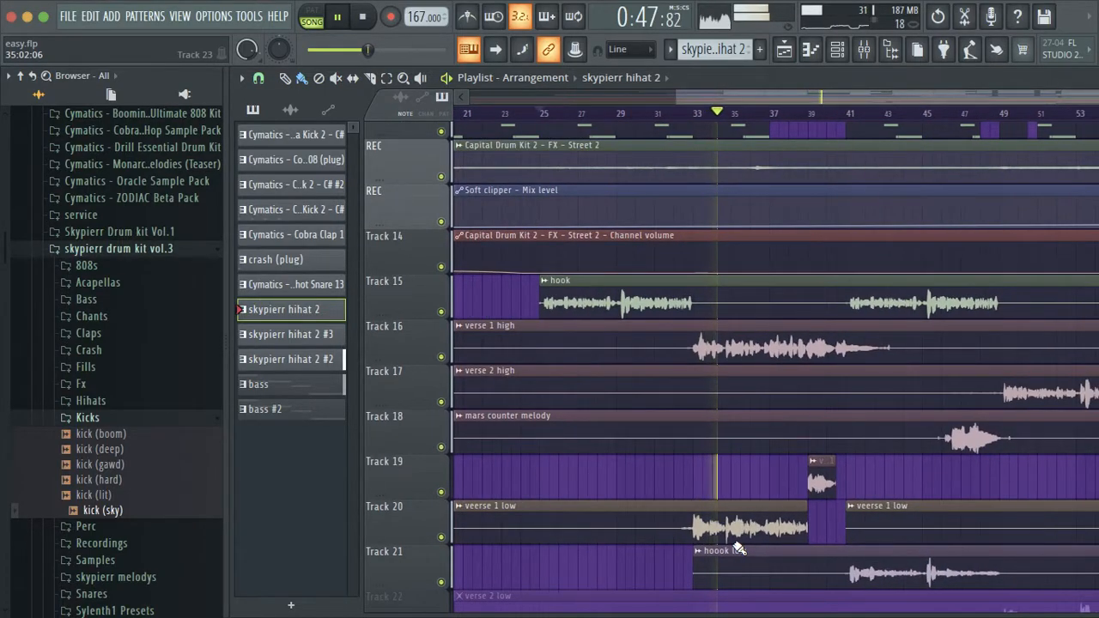
scroll(737, 550, "up", 2)
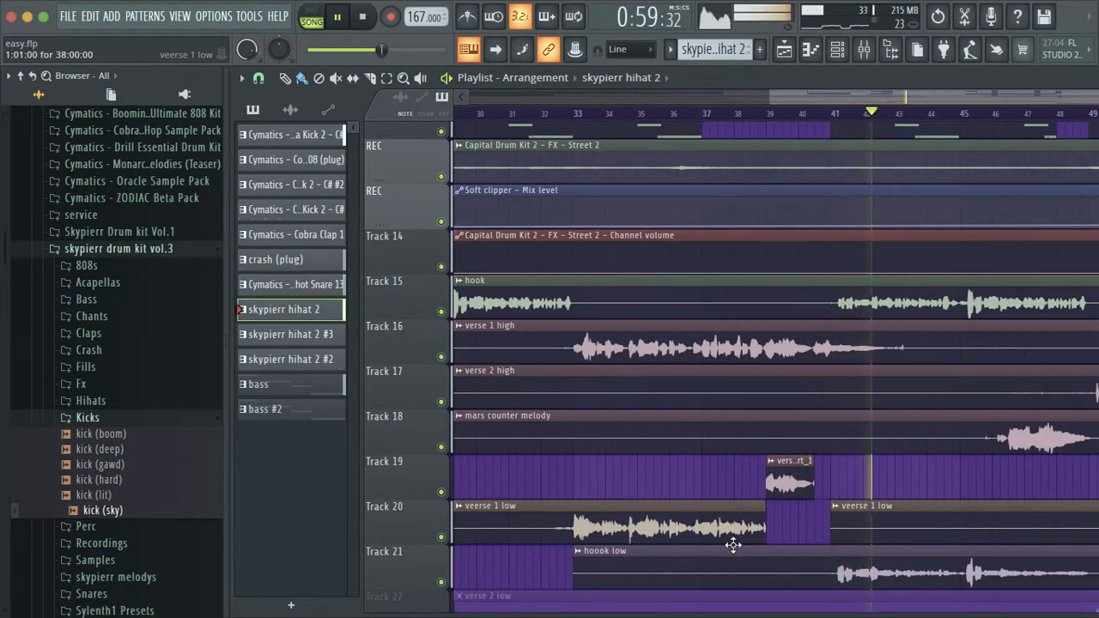
key("space")
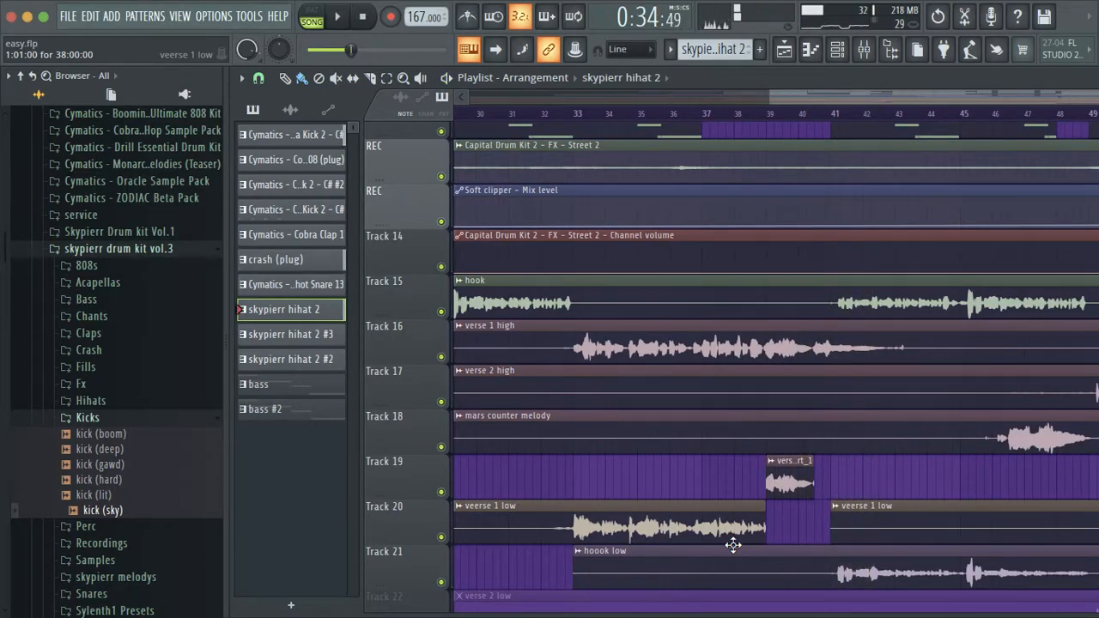
Step: Open the channel settings of the Track 15 hook clip and examine Fruity Reeverb 2 and Fruity parametric EQ 2 on mixer Insert 16
scroll(733, 546, "down", 3)
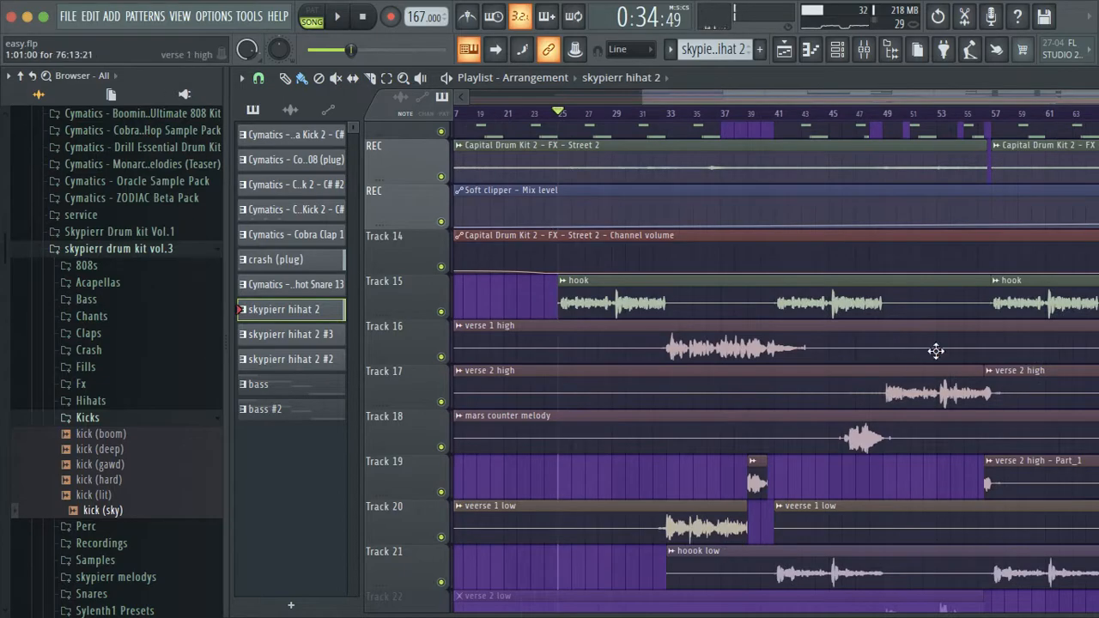
double_click(638, 303)
left_click(864, 49)
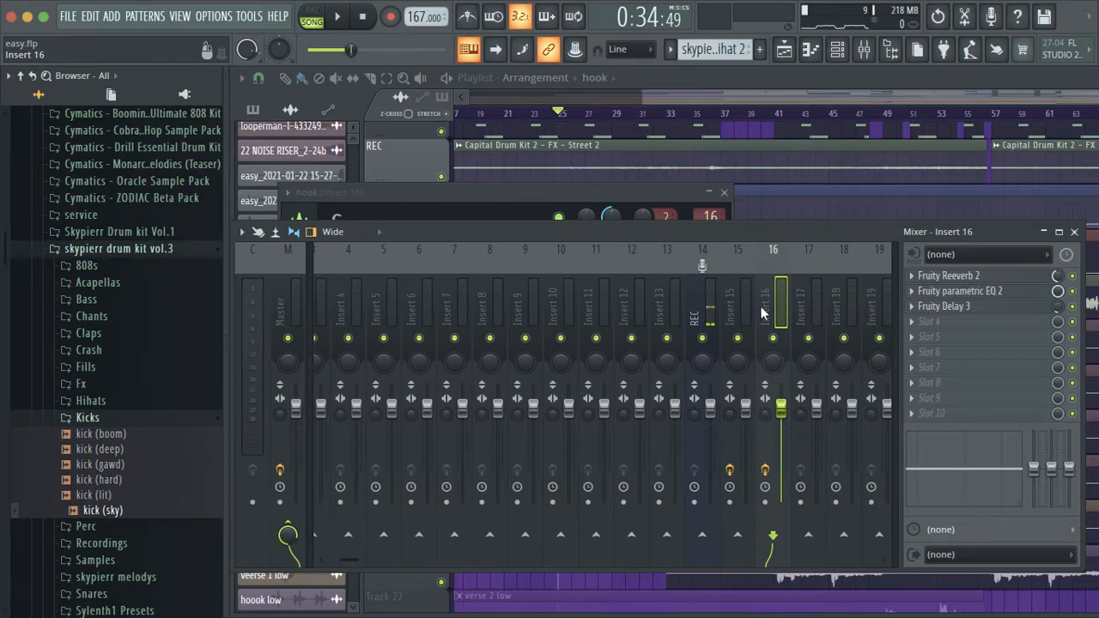
left_click(987, 277)
left_click(716, 193)
left_click(1027, 293)
left_click(805, 213)
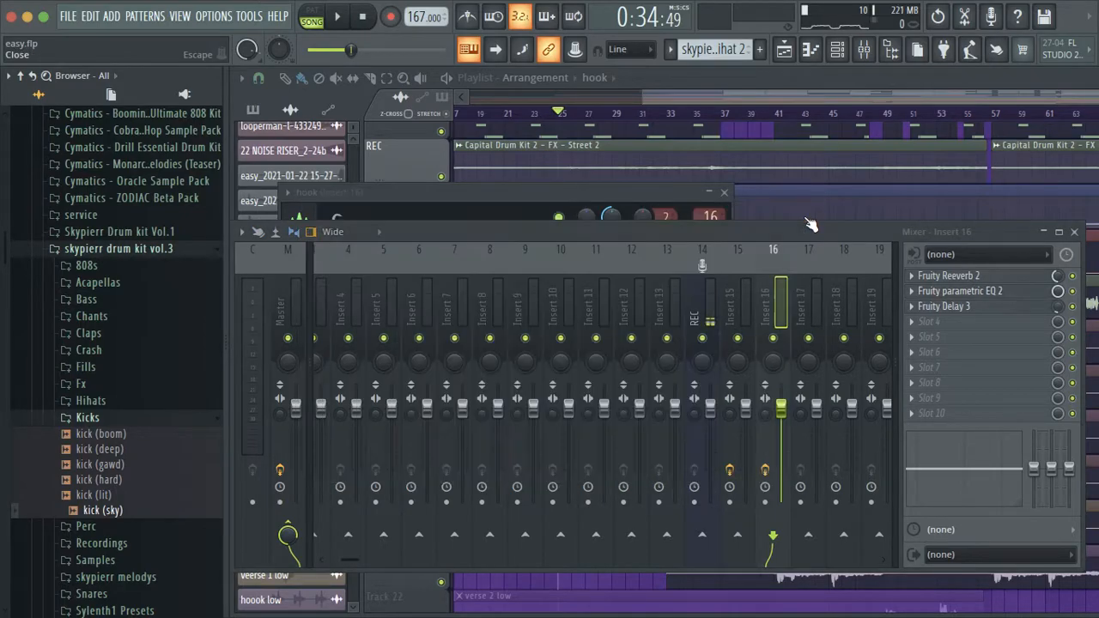
Step: Examine the Fruity Delay 3 settings on Insert 16, and close the plugin, the mixer and the hook channel settings
left_click(988, 307)
left_click_drag(1053, 310, 663, 300)
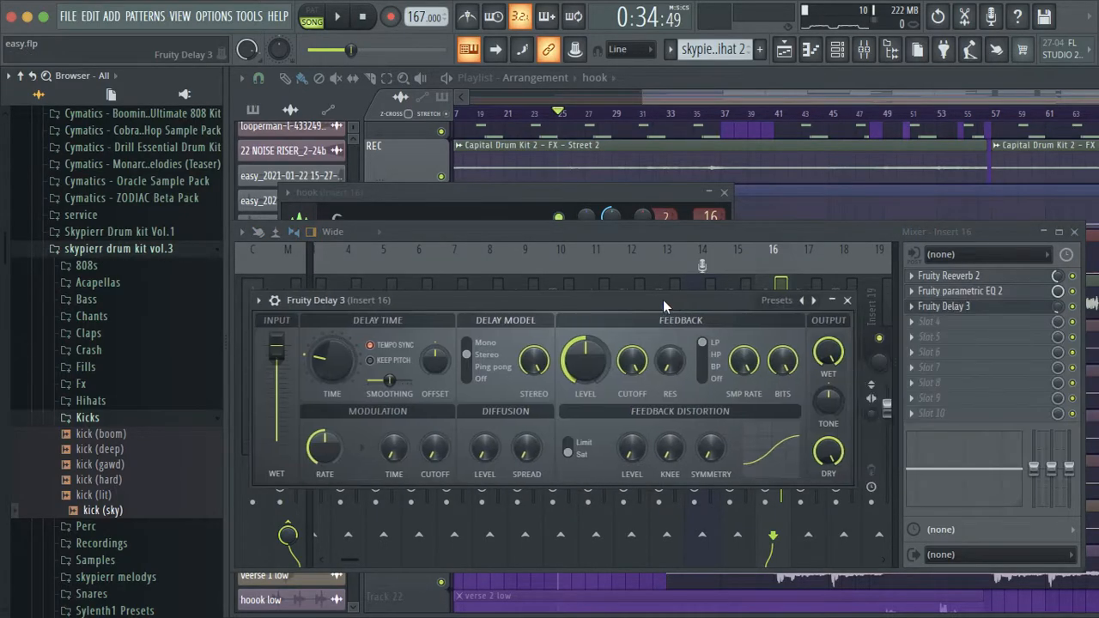
left_click(848, 301)
left_click(1074, 232)
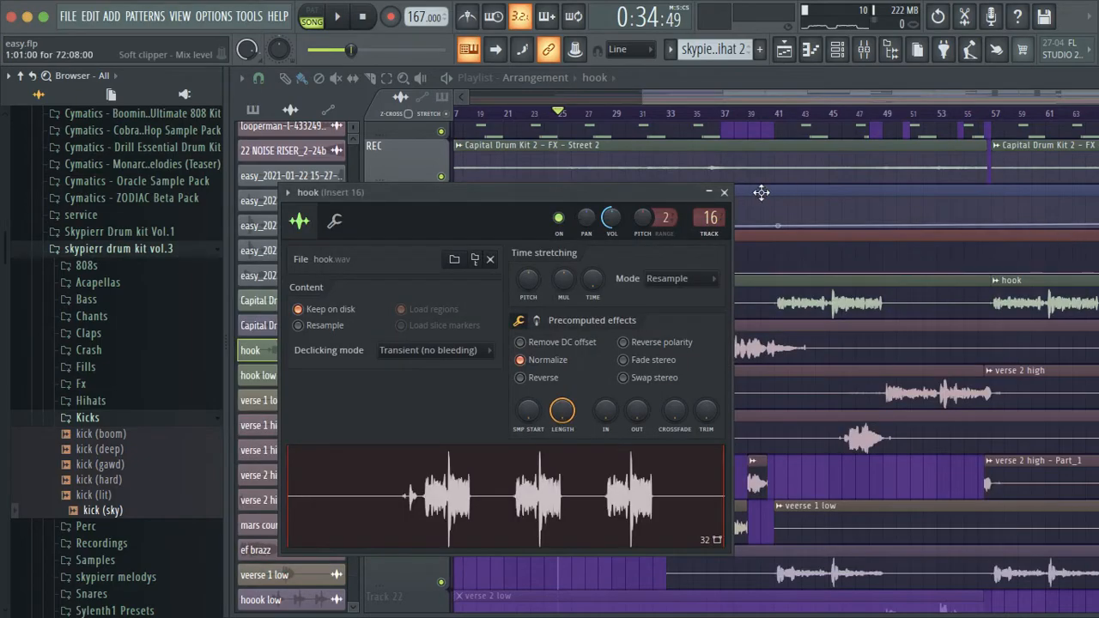
left_click(724, 194)
double_click(723, 303)
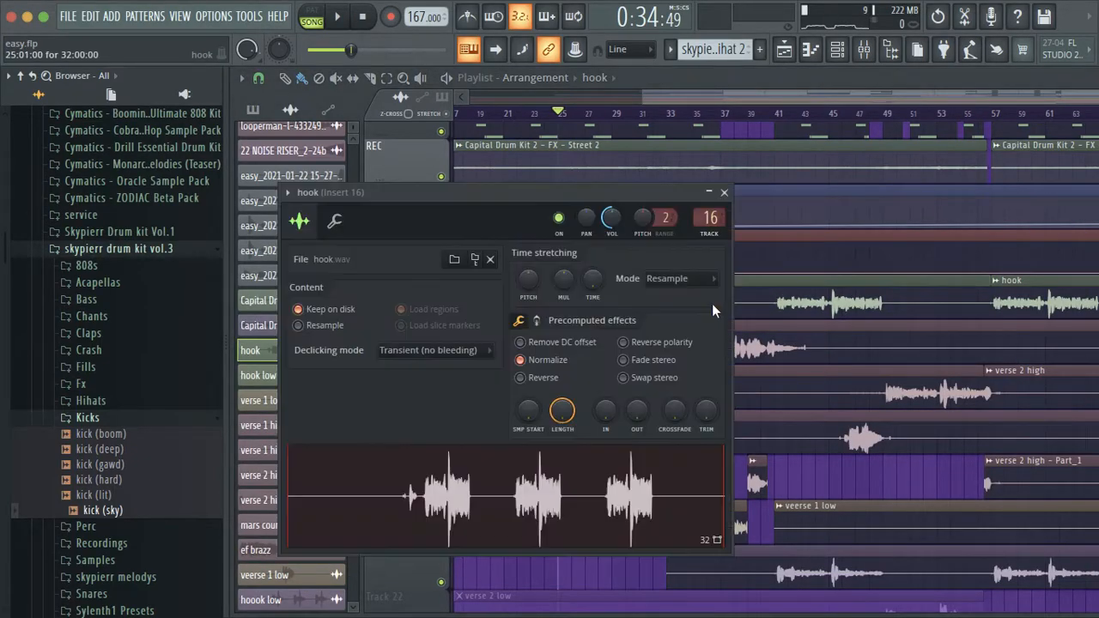
left_click(724, 192)
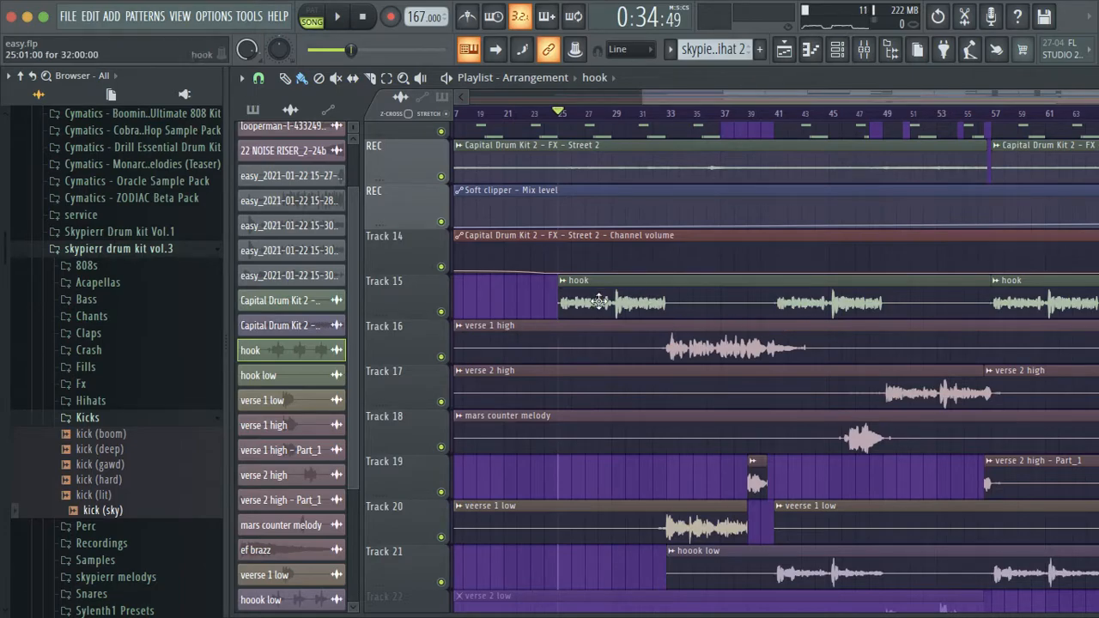
Step: Unmute the verse 2 low vocal on Track 22 in the playlist
scroll(663, 339, "down", 3)
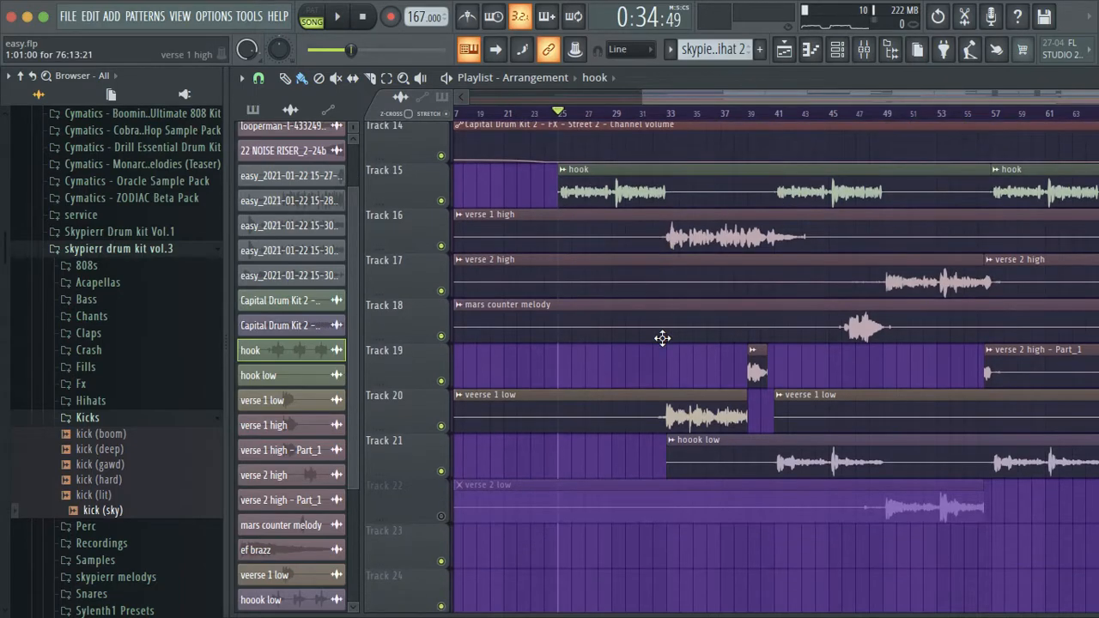
scroll(662, 342, "left", 4)
left_click(441, 516)
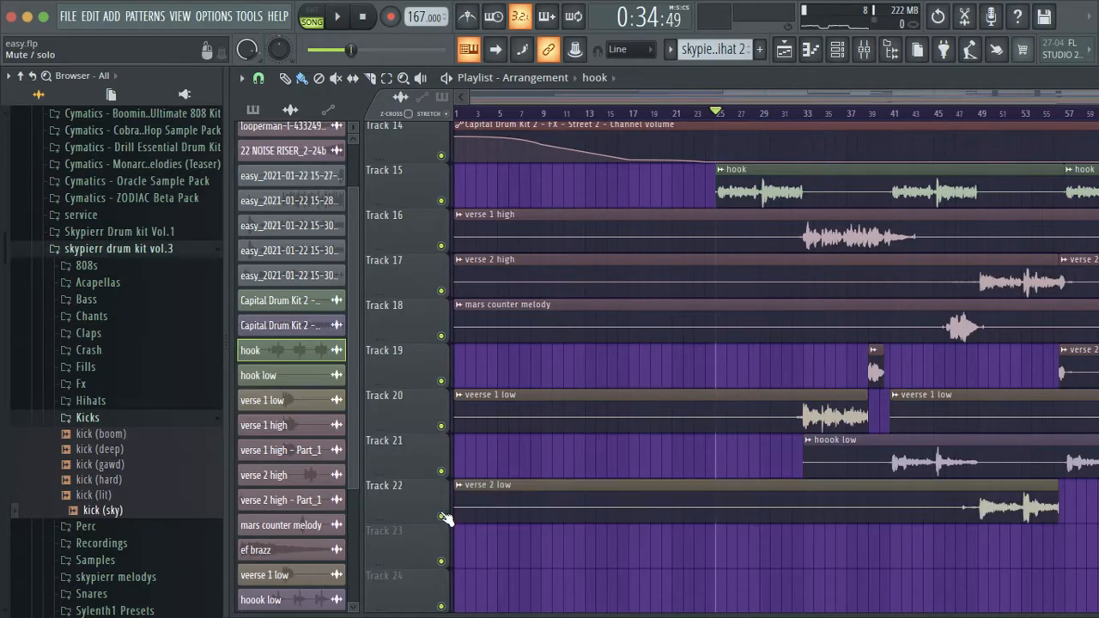
Step: Play the song from bar 49, following the section with gaps cut into the melody, drums and bass up to bar 57
scroll(709, 407, "up", 10)
scroll(710, 405, "right", 6)
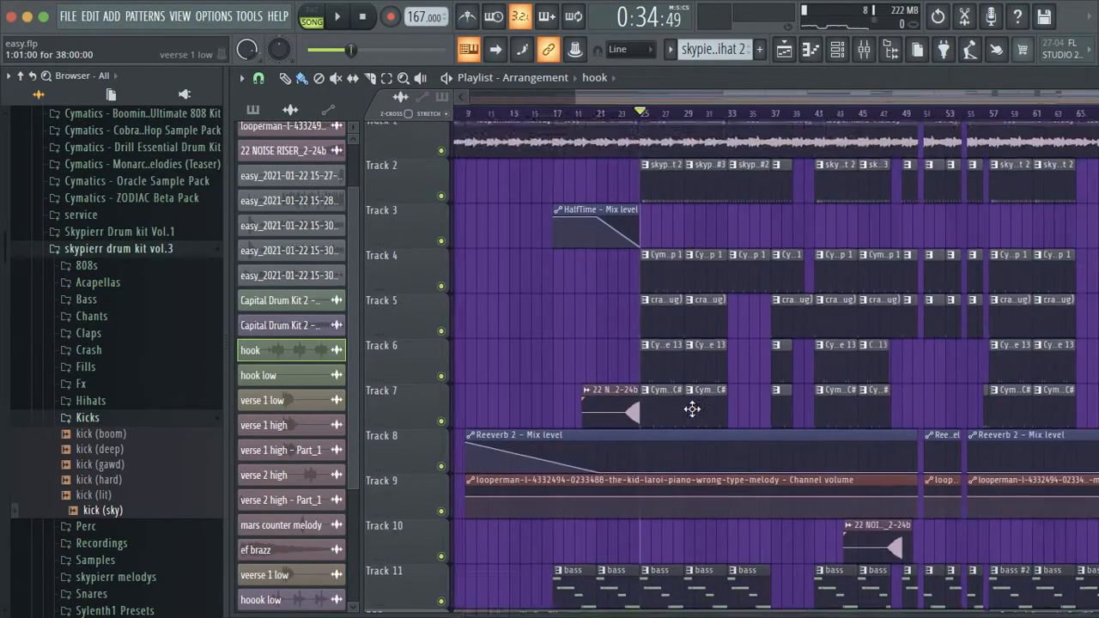
scroll(649, 413, "up", 5)
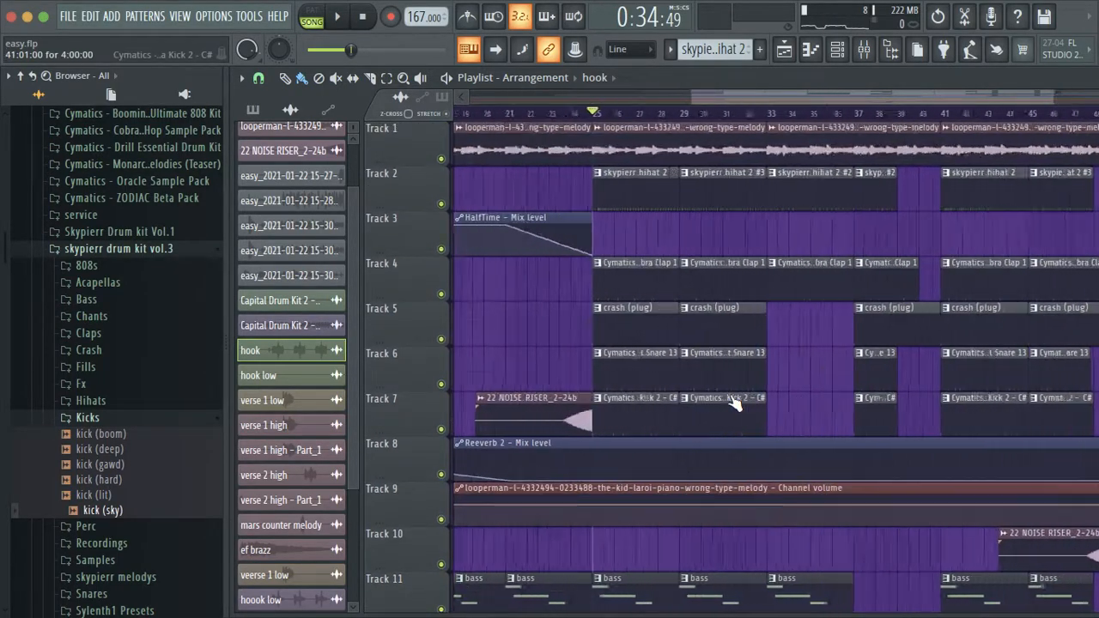
scroll(734, 403, "right", 5)
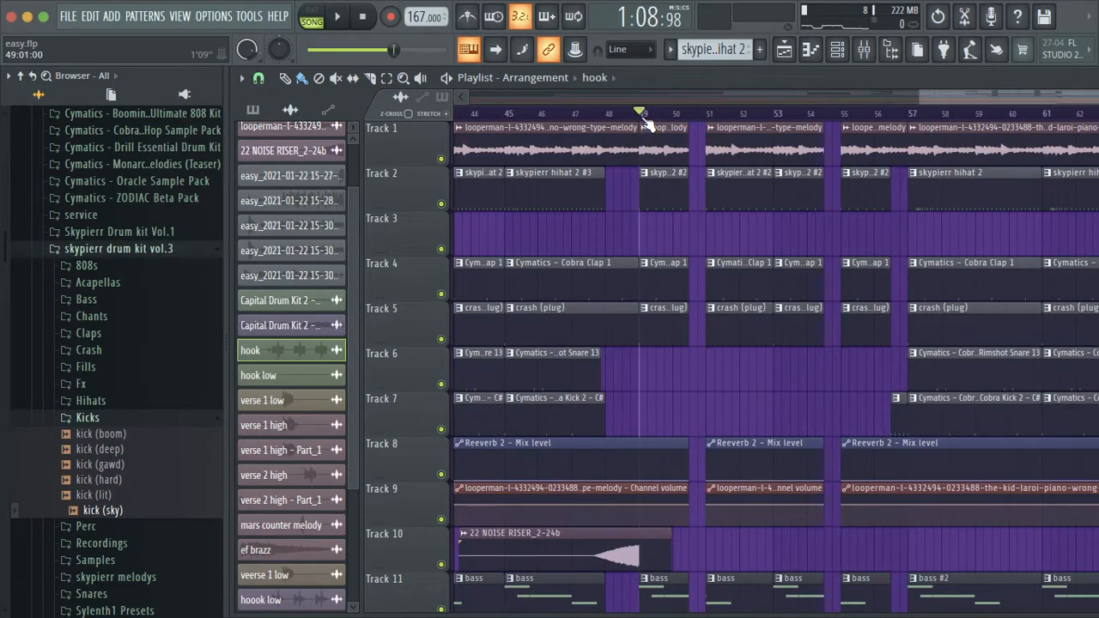
key("space")
scroll(682, 246, "down", 2)
scroll(680, 246, "up", 4)
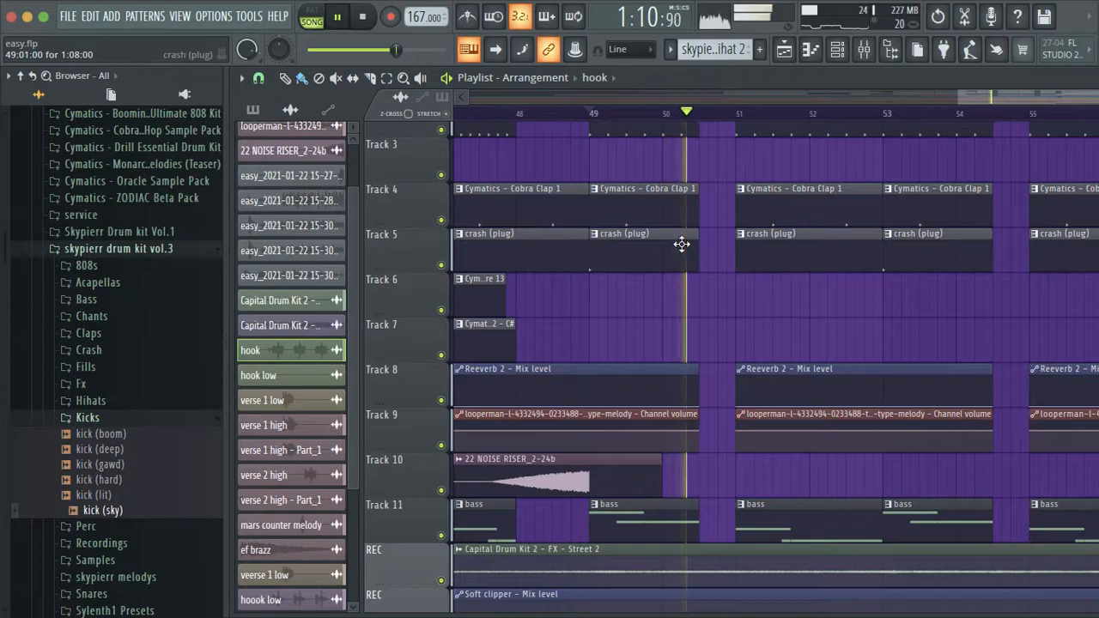
scroll(682, 245, "down", 2)
scroll(682, 245, "right", 2)
scroll(682, 244, "up", 2)
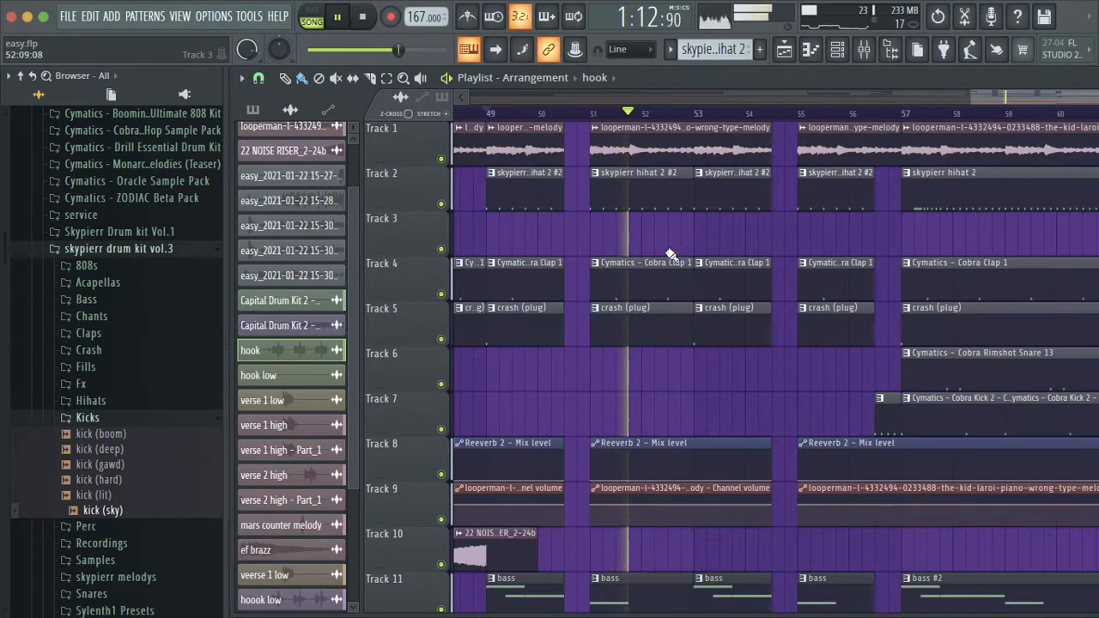
scroll(644, 256, "right", 2)
scroll(657, 285, "up", 3)
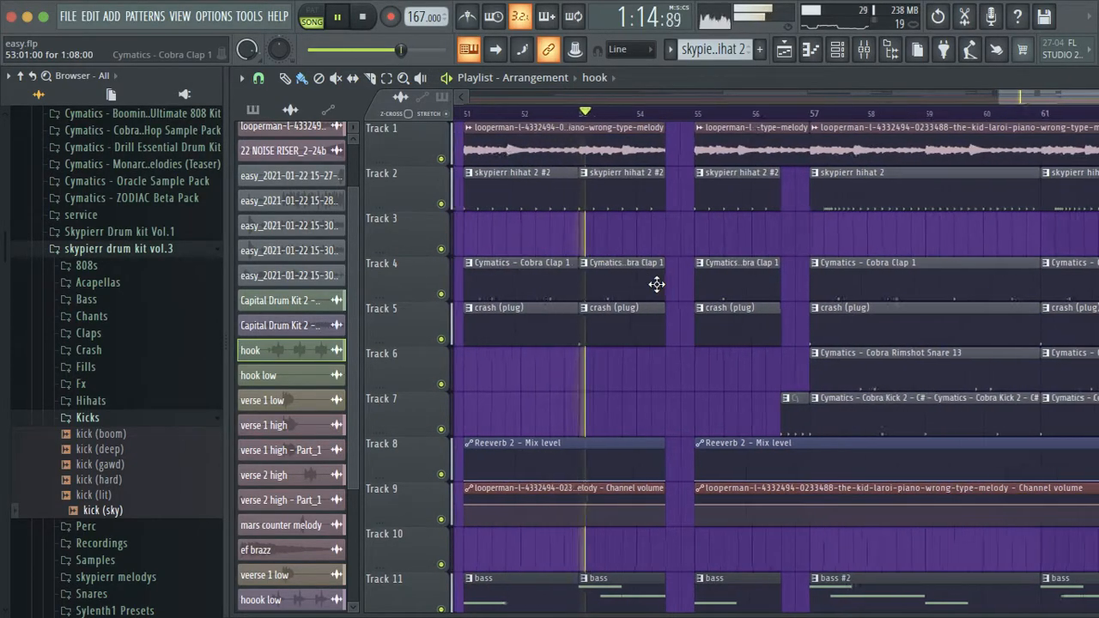
scroll(657, 285, "down", 2)
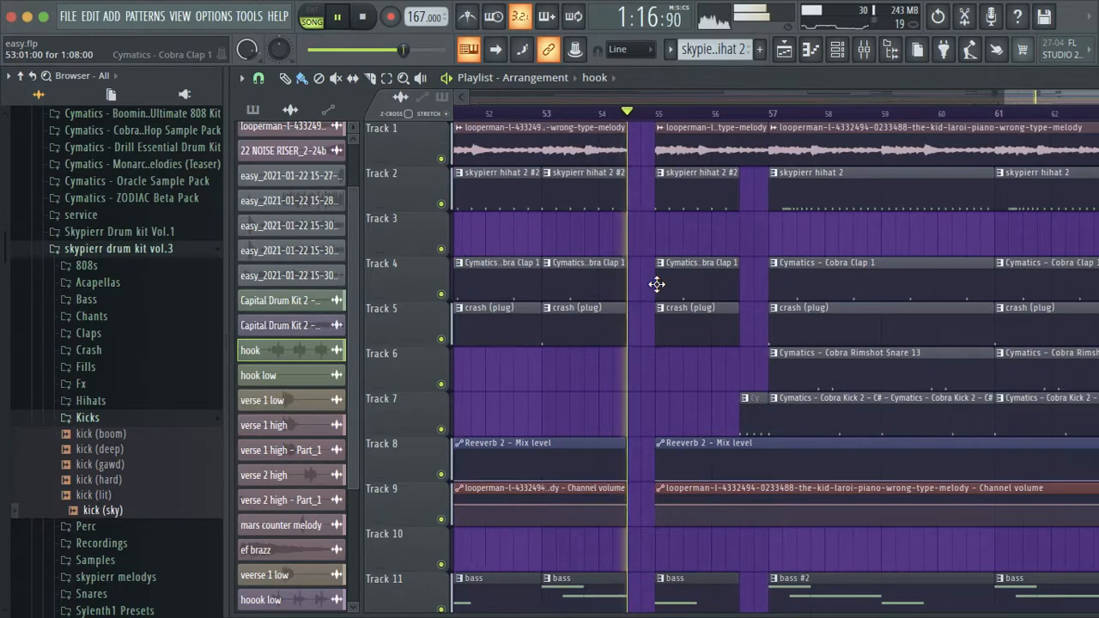
scroll(658, 285, "down", 2)
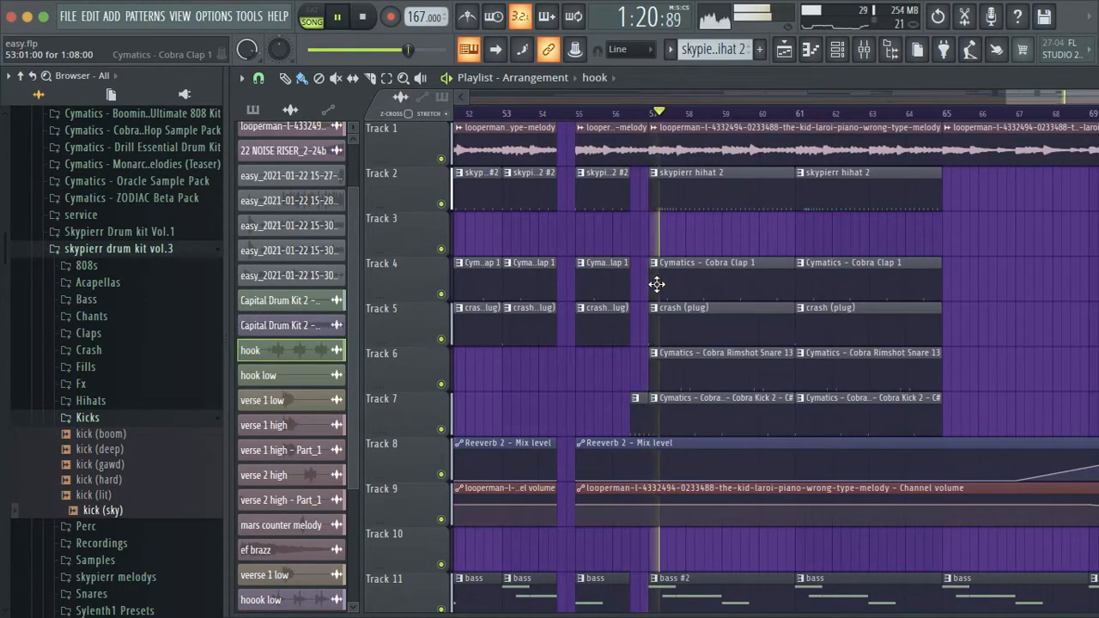
Step: Follow the playback through the final hook and the outro's reverb and volume automation, stop it, and return to the arrangement overview
scroll(657, 284, "down", 4)
scroll(657, 284, "down", 2)
scroll(657, 284, "down", 1)
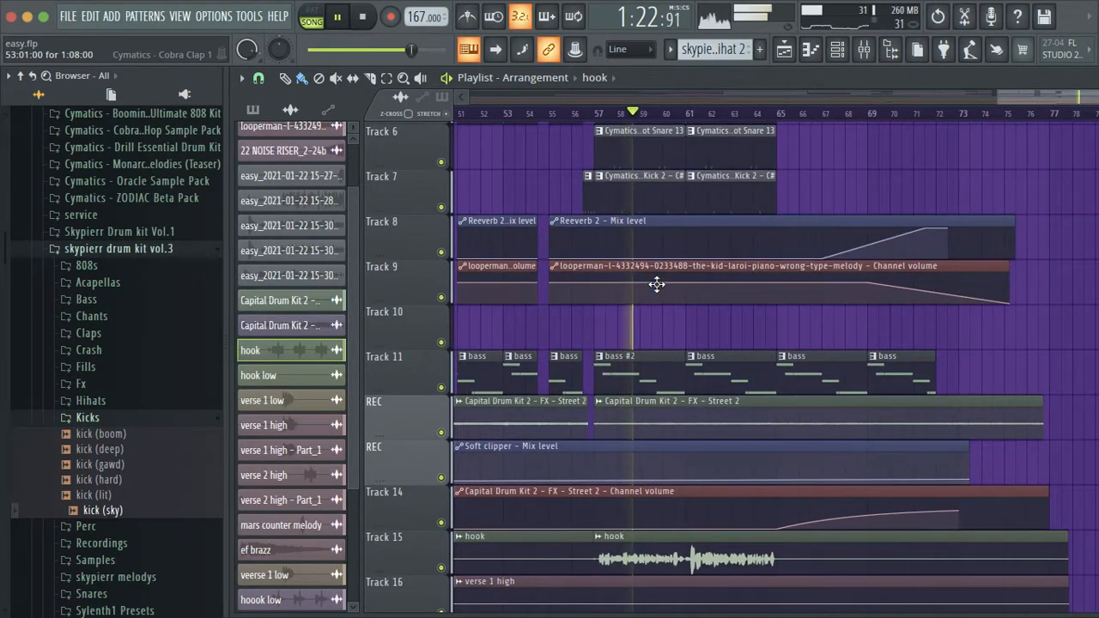
scroll(657, 285, "right", 2)
scroll(660, 288, "right", 2)
scroll(661, 288, "up", 2)
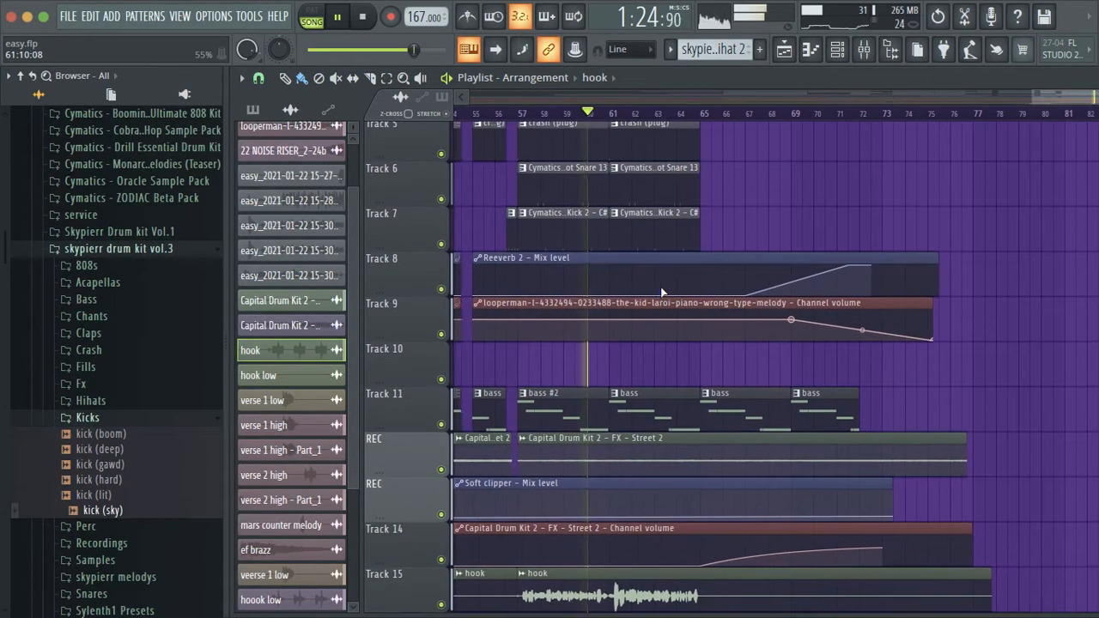
scroll(661, 287, "up", 4)
scroll(661, 287, "left", 5)
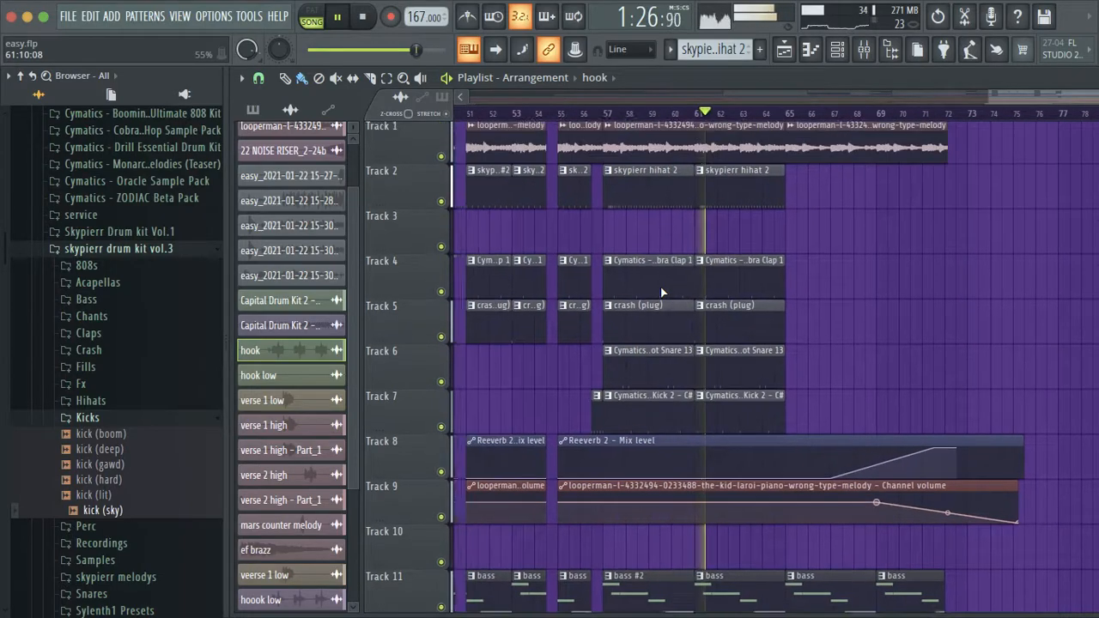
scroll(661, 293, "right", 2)
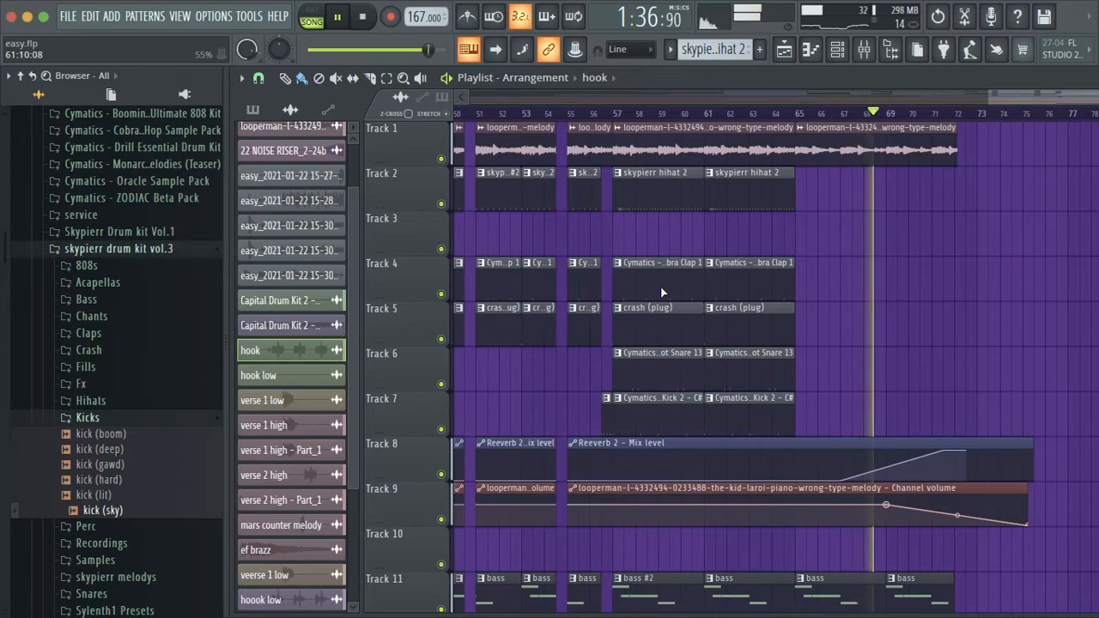
key("space")
scroll(664, 286, "down", 6)
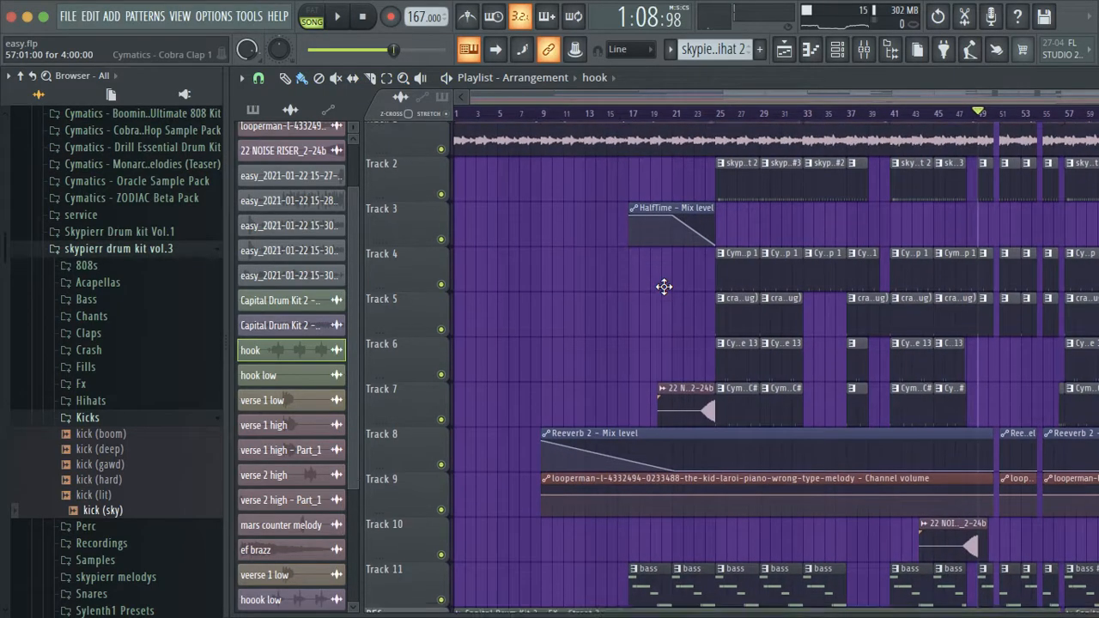